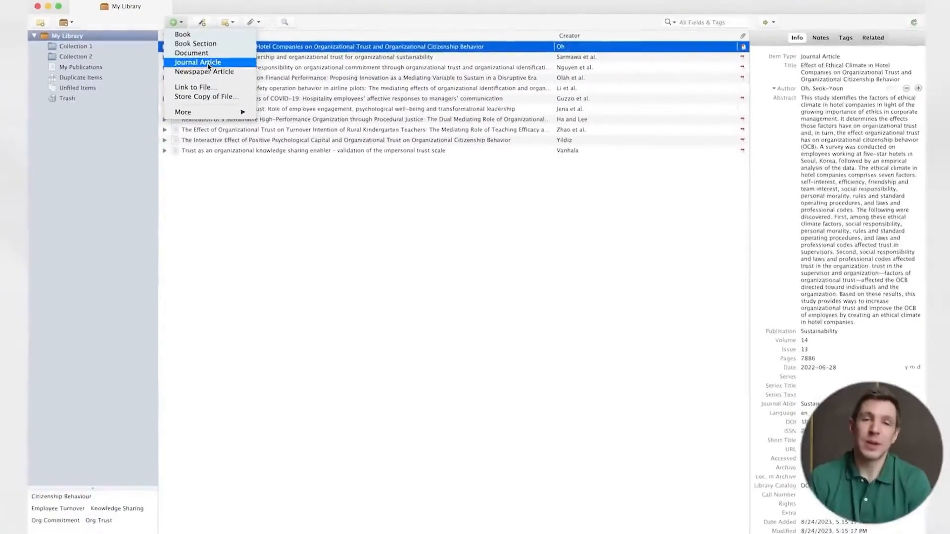
Create a blank Journal Article item and go through its title, author, abstract, publication, volume, issue, pages, date and series fields
{"action": "left_click", "coordinate": [207, 63]}
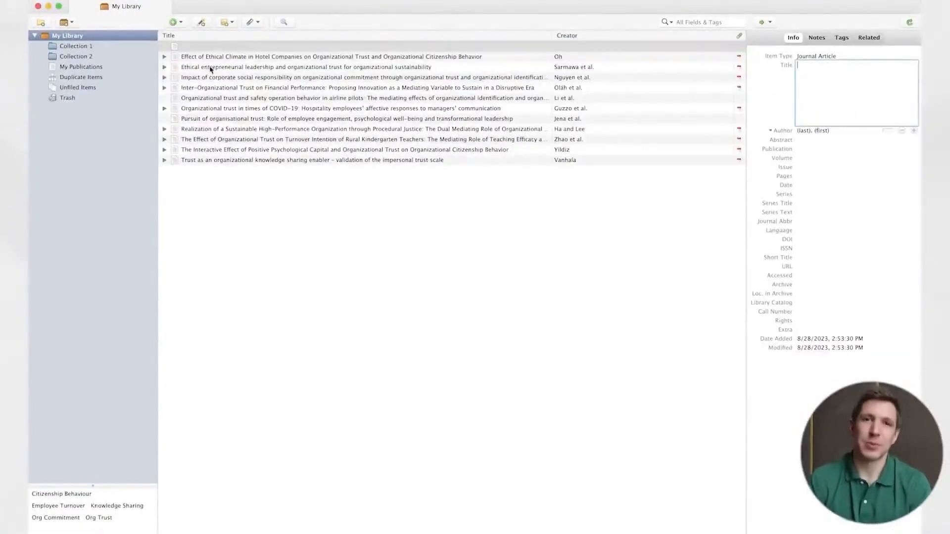
{"action": "left_click", "coordinate": [845, 78]}
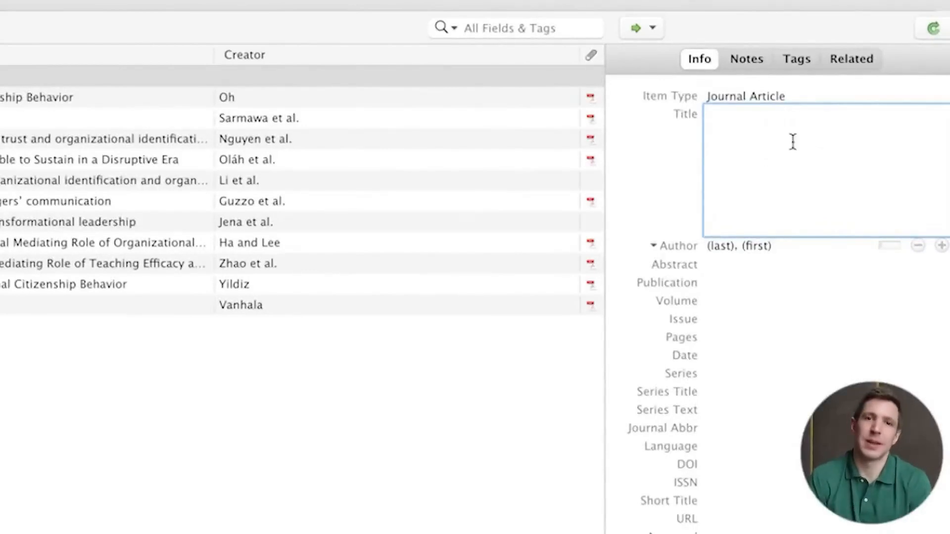
{"action": "left_click", "coordinate": [722, 245]}
{"action": "left_click", "coordinate": [707, 152]}
{"action": "left_click", "coordinate": [710, 279]}
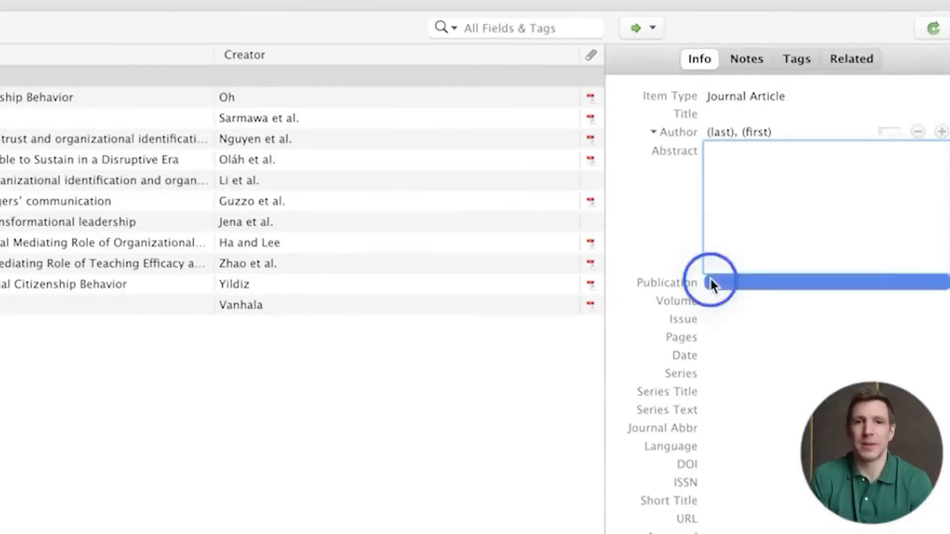
{"action": "left_click", "coordinate": [708, 187]}
{"action": "left_click", "coordinate": [708, 203]}
{"action": "left_click", "coordinate": [711, 225]}
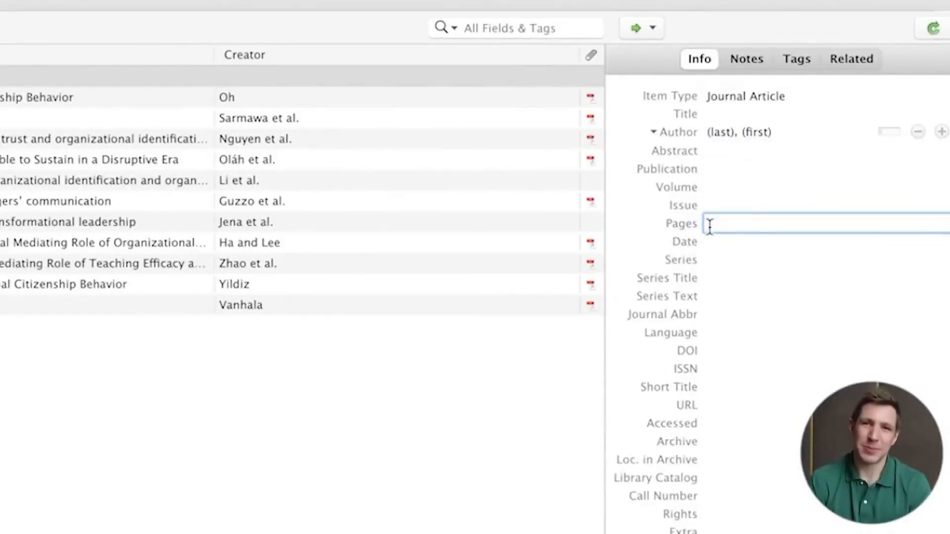
{"action": "left_click", "coordinate": [709, 241]}
{"action": "left_click", "coordinate": [708, 259]}
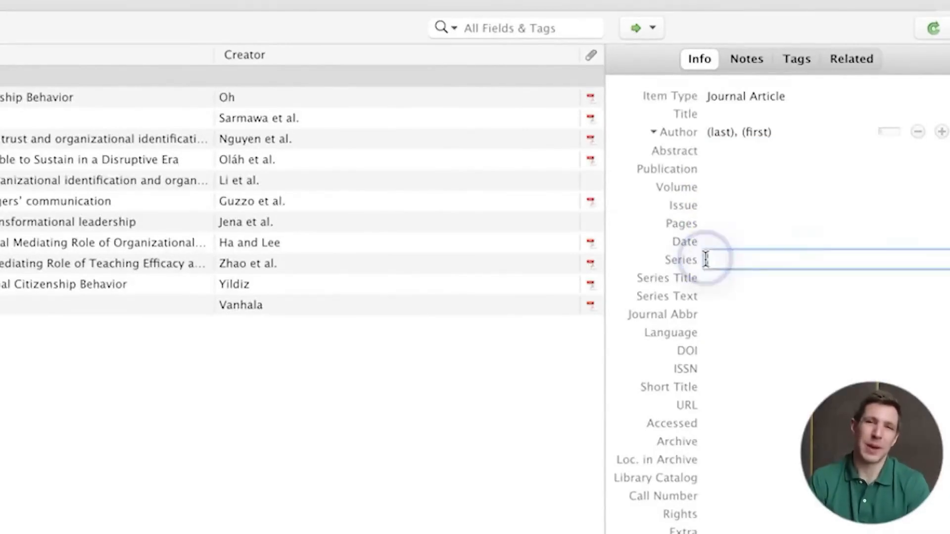
{"action": "left_click", "coordinate": [709, 277]}
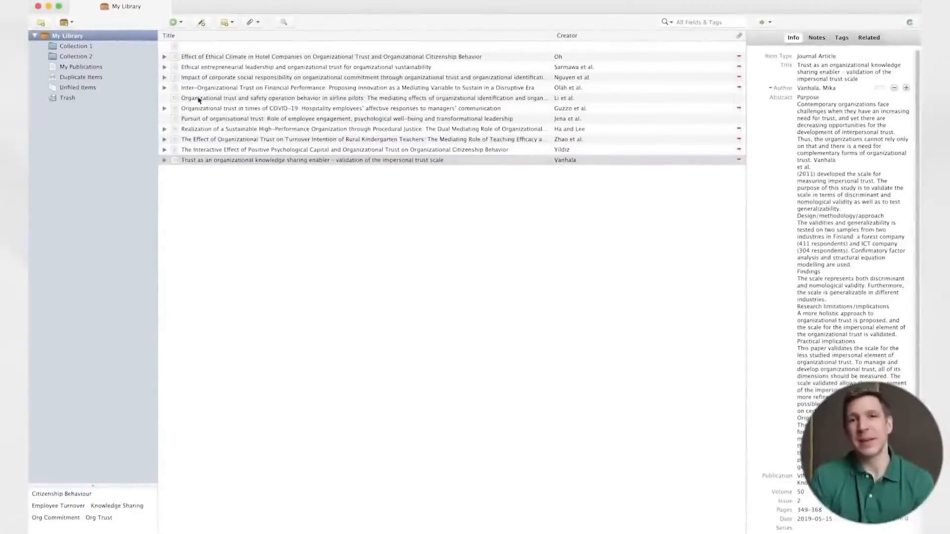
Add a stored copy of Journal Article.pdf from the Documents folder to the library
{"action": "left_click", "coordinate": [208, 30]}
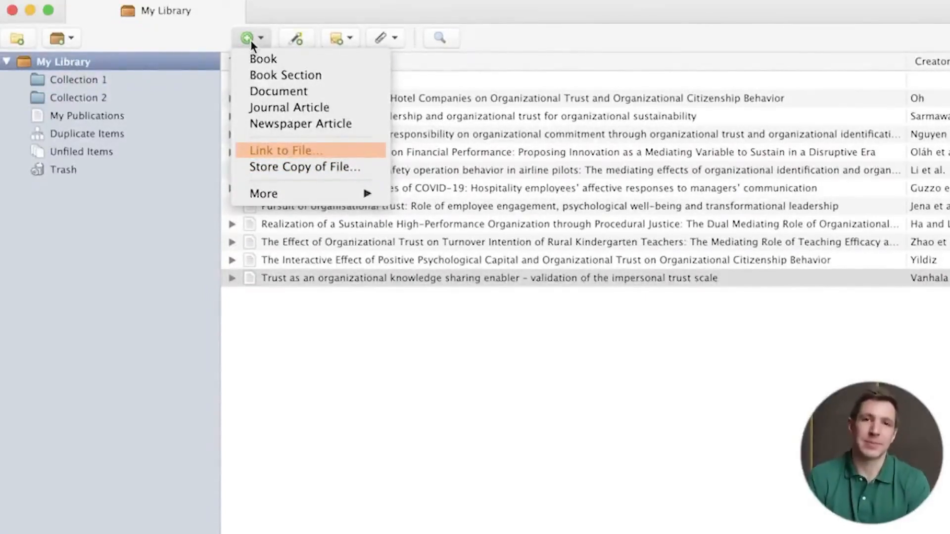
{"action": "left_click", "coordinate": [272, 166]}
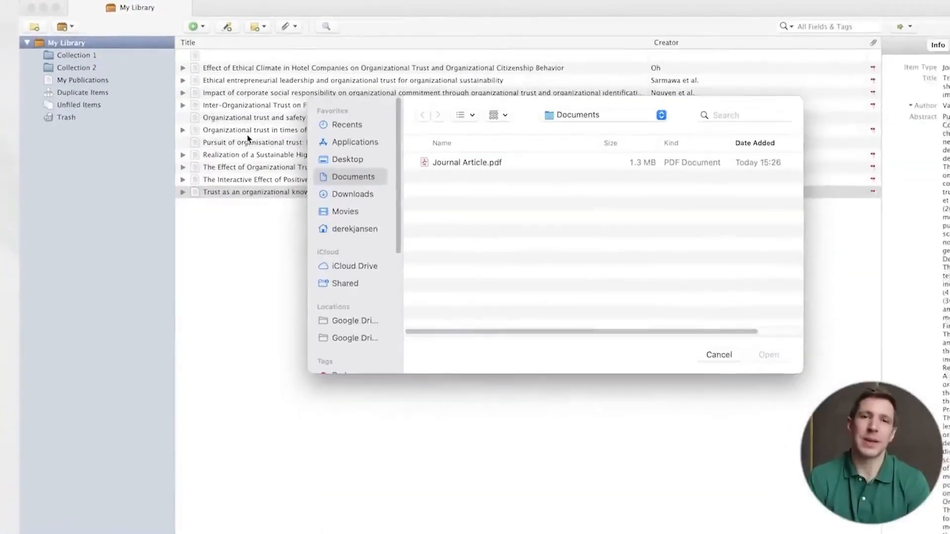
{"action": "double_click", "coordinate": [410, 136]}
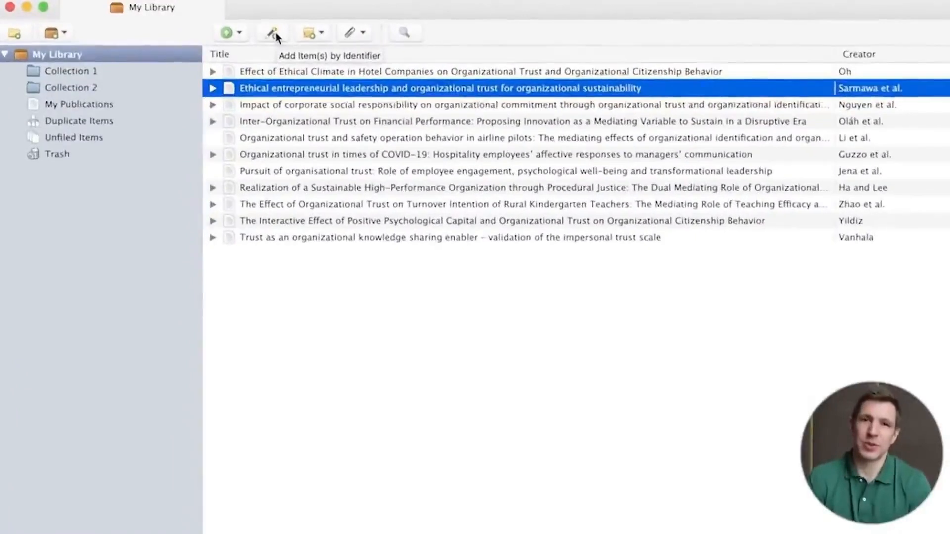
{"action": "left_click", "coordinate": [286, 33]}
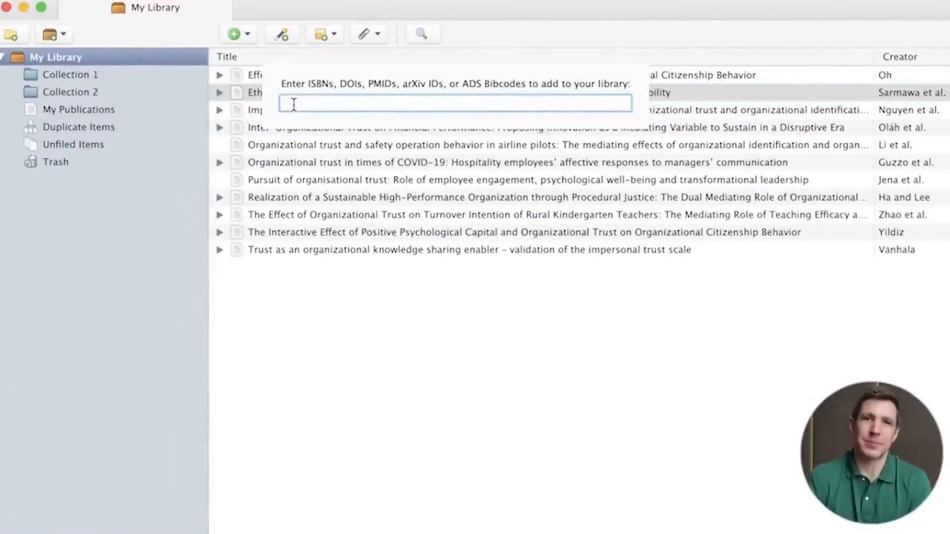
{"action": "key", "text": "super+v"}
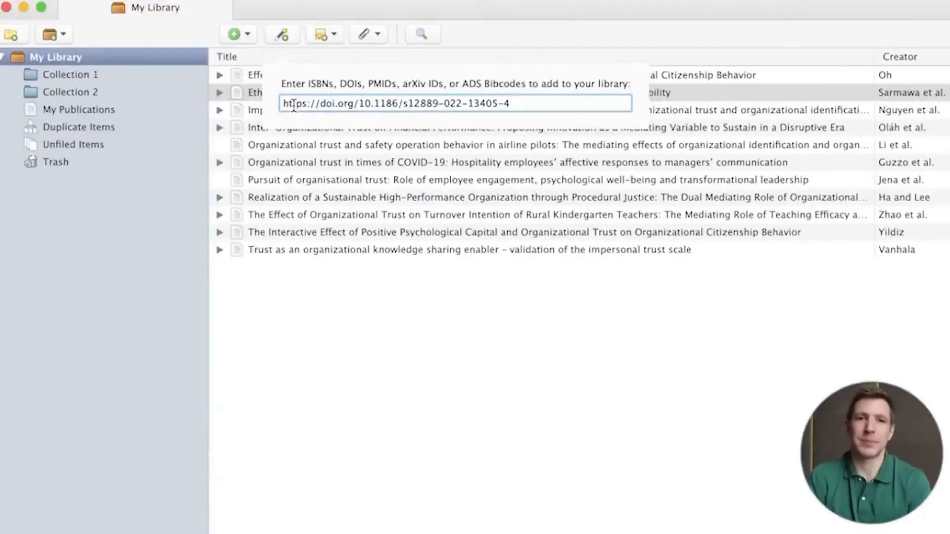
{"action": "key", "text": "Return"}
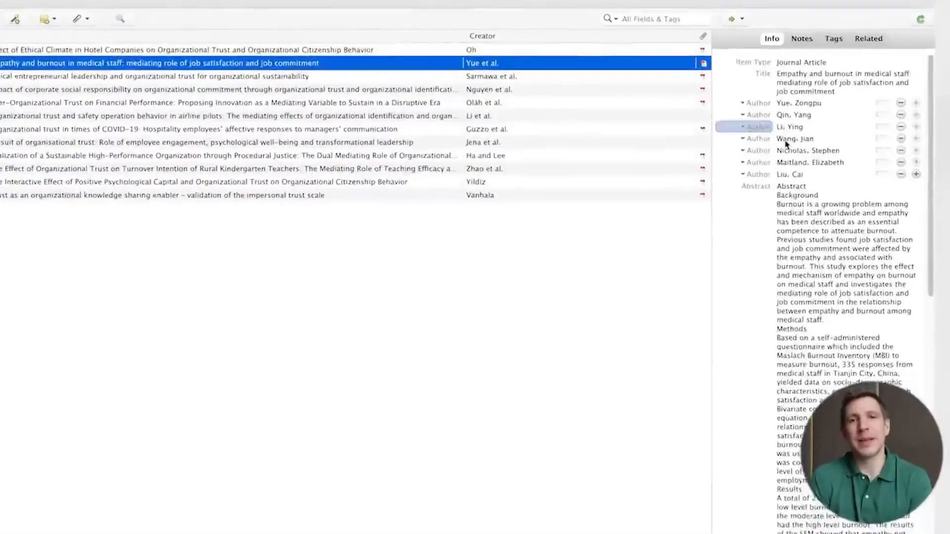
{"action": "left_click", "coordinate": [803, 257]}
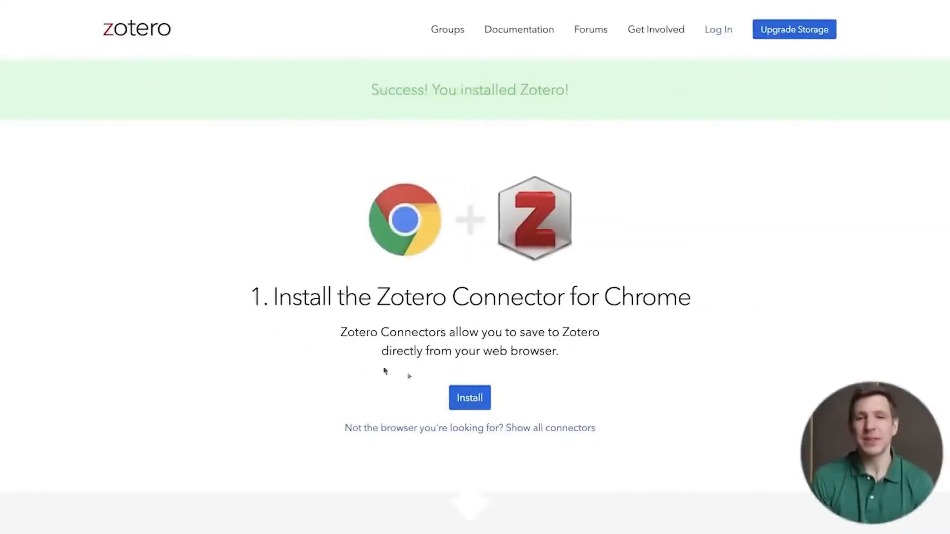
Install the Zotero Connector for Chrome and save the ScienceDirect article "What is job satisfaction?" to the library
{"action": "left_click", "coordinate": [466, 395]}
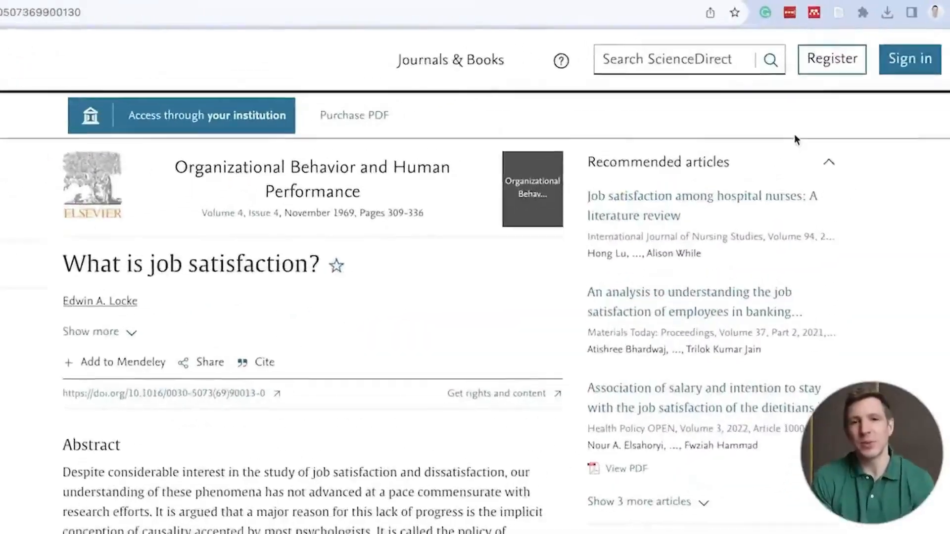
{"action": "left_click", "coordinate": [838, 12]}
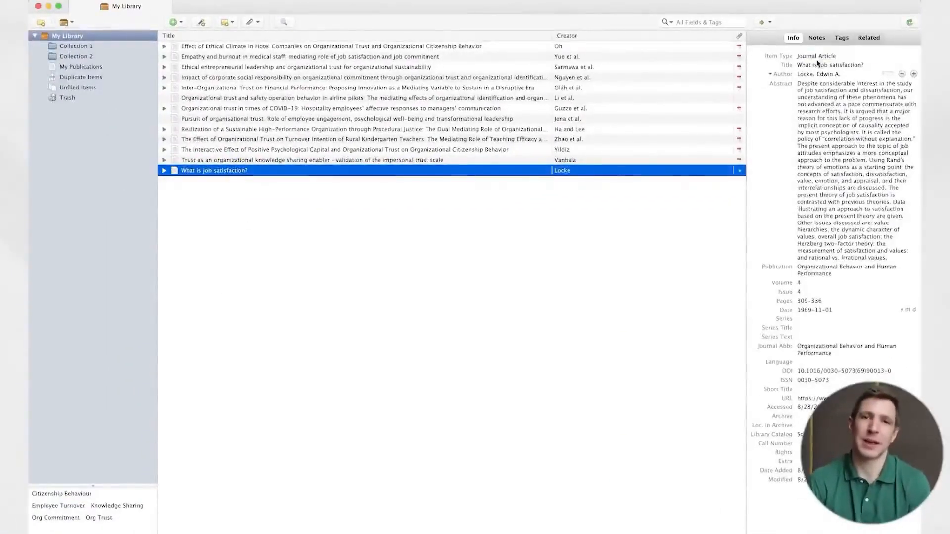
{"action": "left_click", "coordinate": [815, 91]}
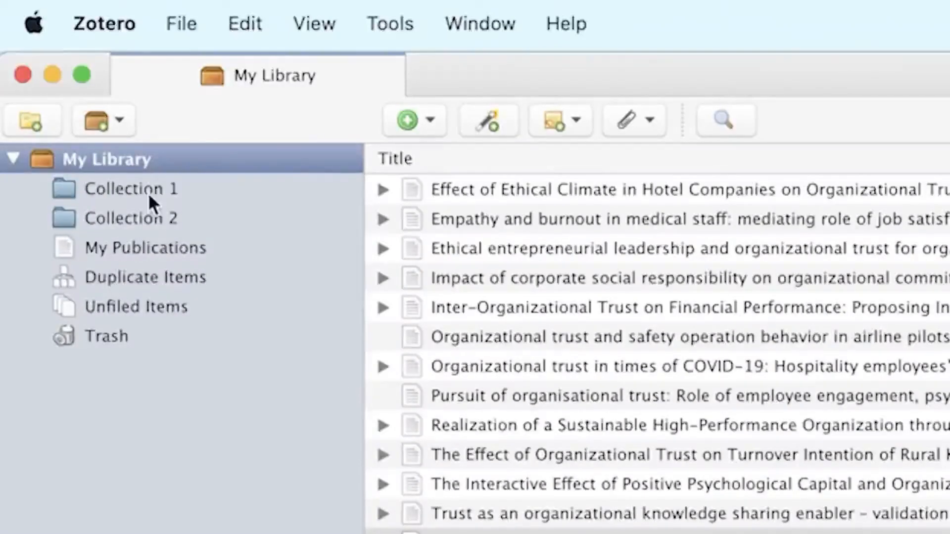
Select My Library and open the import of existing references into it
{"action": "left_click", "coordinate": [159, 161]}
{"action": "left_click", "coordinate": [203, 29]}
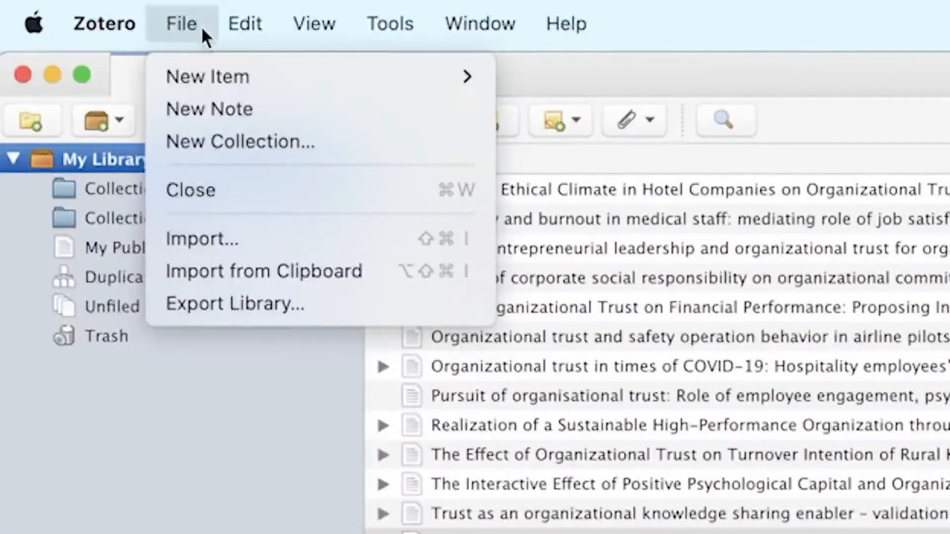
{"action": "left_click", "coordinate": [212, 238]}
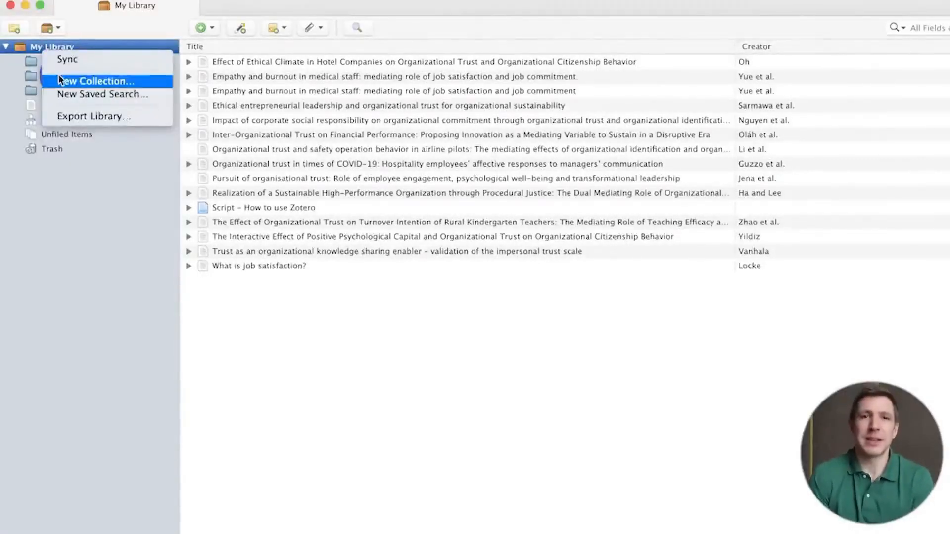
Create a new collection named "Quant Studies" under My Library
{"action": "left_click", "coordinate": [59, 77]}
{"action": "type", "text": "Quant Studies"}
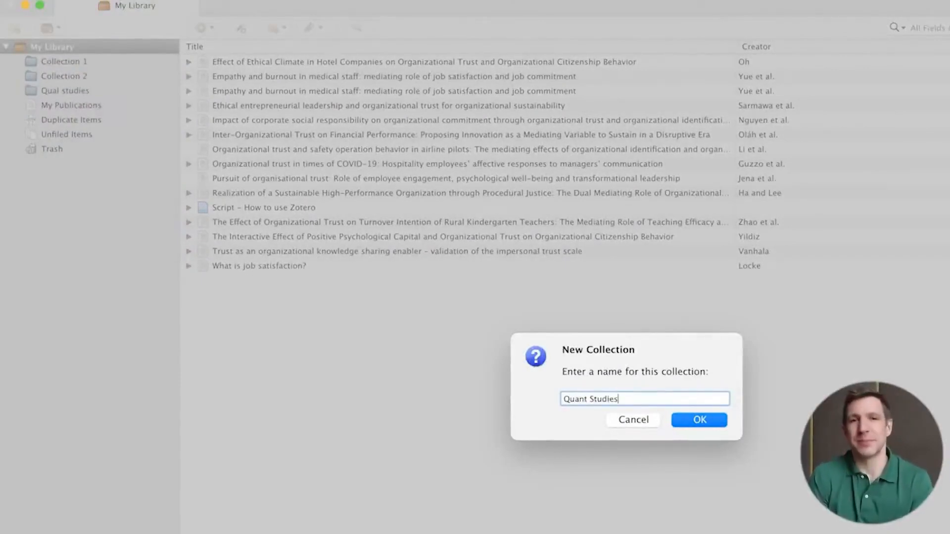
{"action": "key", "text": "Return"}
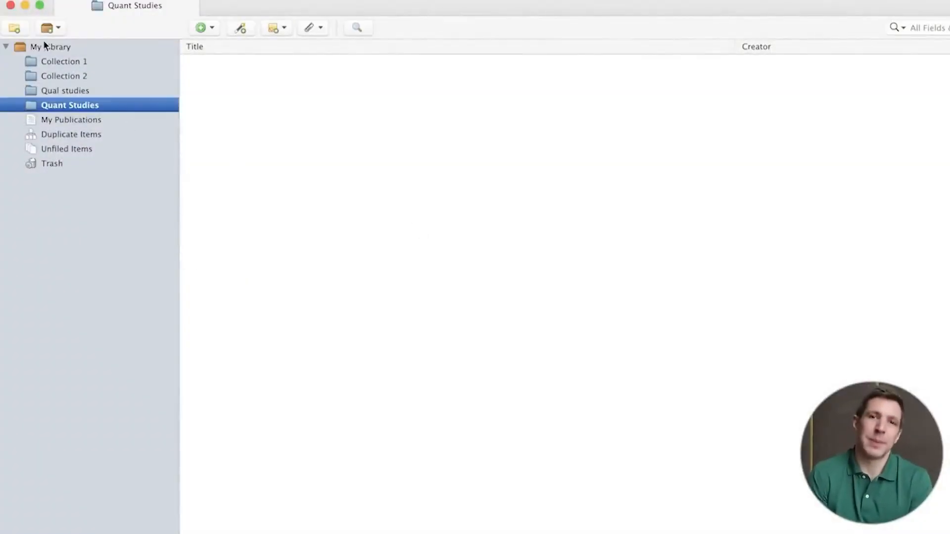
File the empathy and ethical leadership articles in Qual studies, and the other empathy copy, airline pilots and employee engagement articles in Quant Studies
{"action": "left_click", "coordinate": [43, 46]}
{"action": "left_click_drag", "start_coordinate": [285, 99], "coordinate": [60, 102]}
{"action": "left_click_drag", "start_coordinate": [291, 102], "coordinate": [79, 104]}
{"action": "left_click_drag", "start_coordinate": [278, 150], "coordinate": [70, 104]}
{"action": "left_click", "coordinate": [233, 178]}
{"action": "left_click_drag", "start_coordinate": [174, 155], "coordinate": [74, 107]}
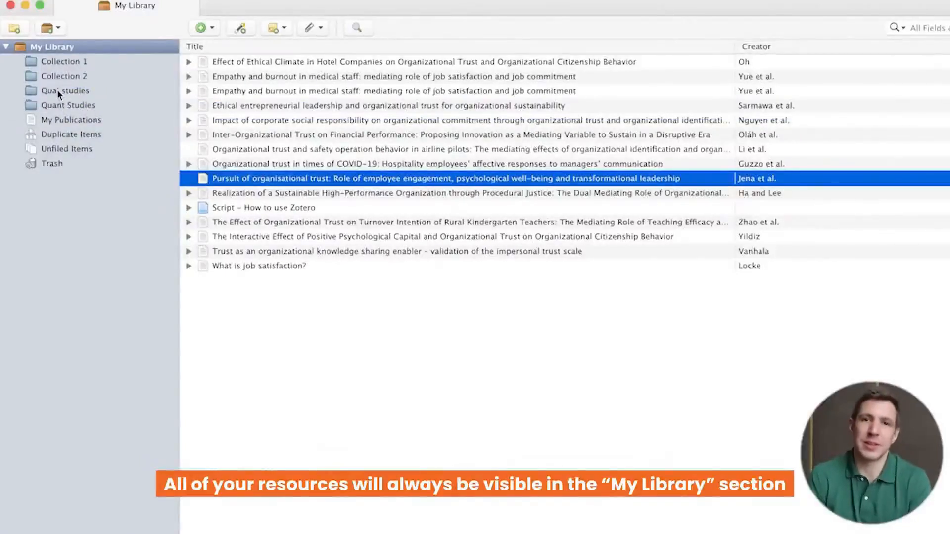
Check the contents of the Qual studies and Quant Studies collections, then return to the whole library
{"action": "left_click", "coordinate": [57, 90]}
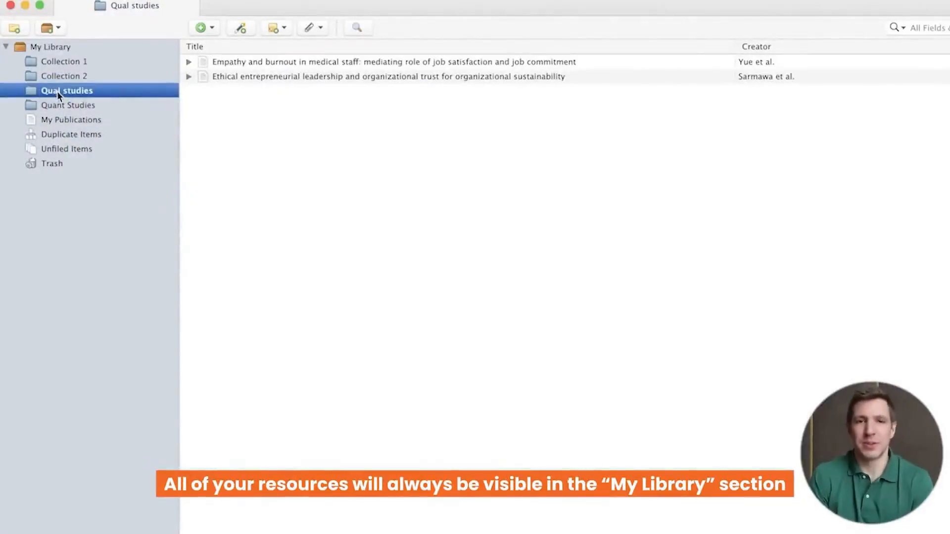
{"action": "left_click", "coordinate": [56, 105]}
{"action": "left_click", "coordinate": [55, 91]}
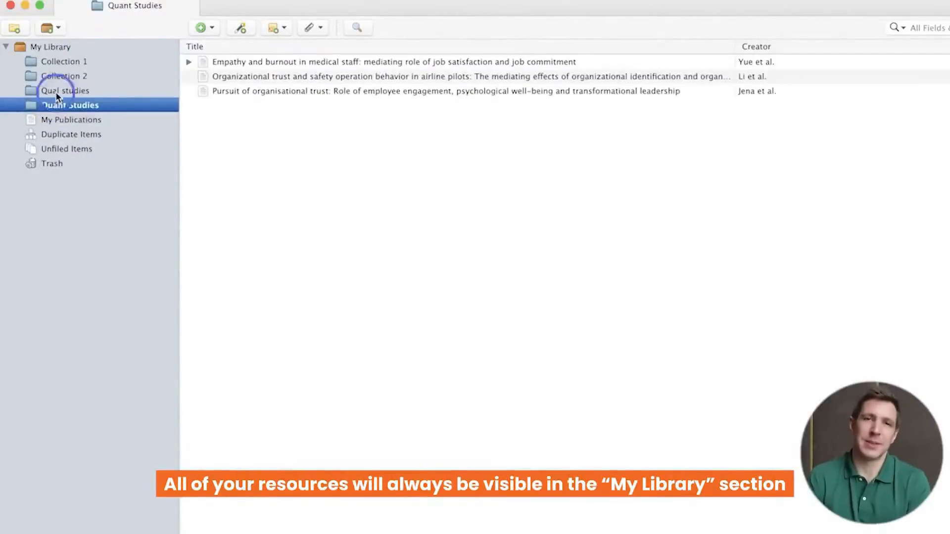
{"action": "left_click", "coordinate": [46, 47]}
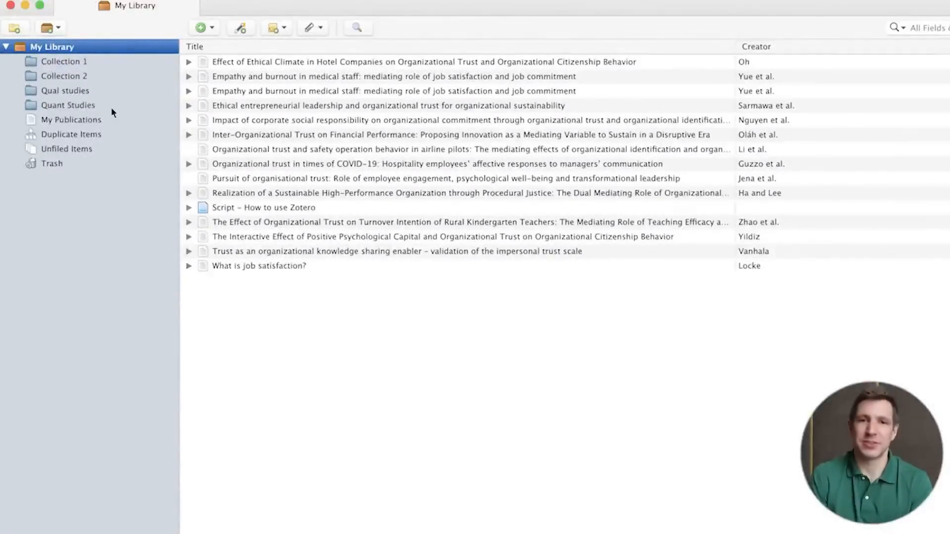
Create a subcollection named "Thematic" inside the Qual studies collection
{"action": "right_click", "coordinate": [71, 93]}
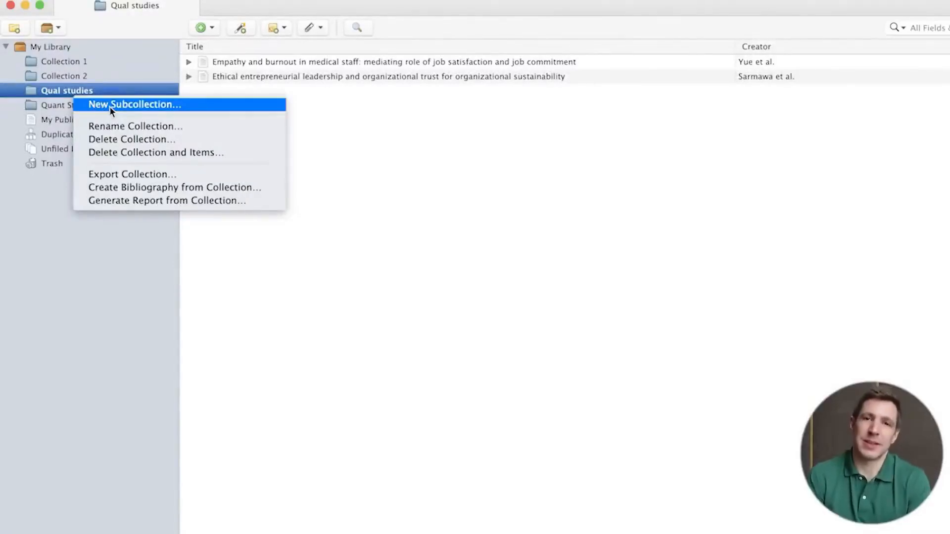
{"action": "left_click", "coordinate": [109, 106]}
{"action": "type", "text": "Thematic"}
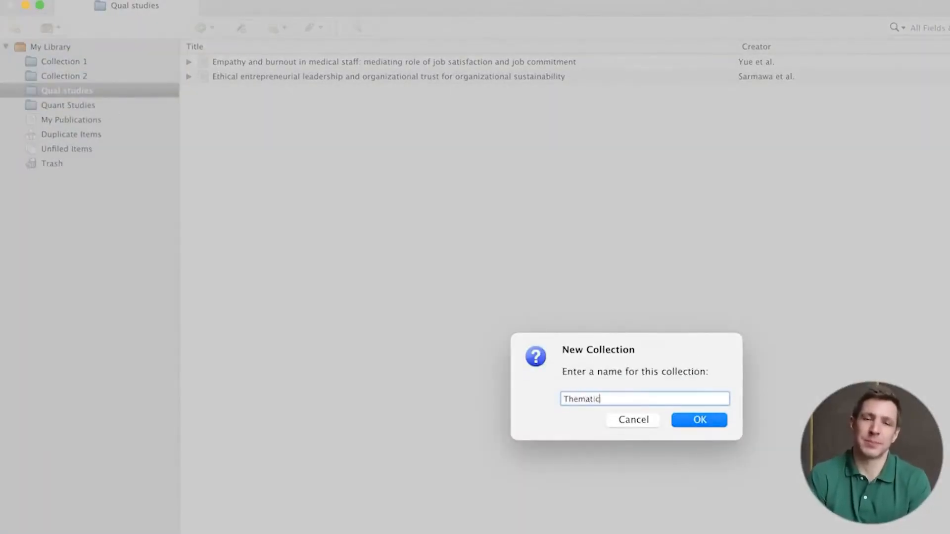
{"action": "key", "text": "Return"}
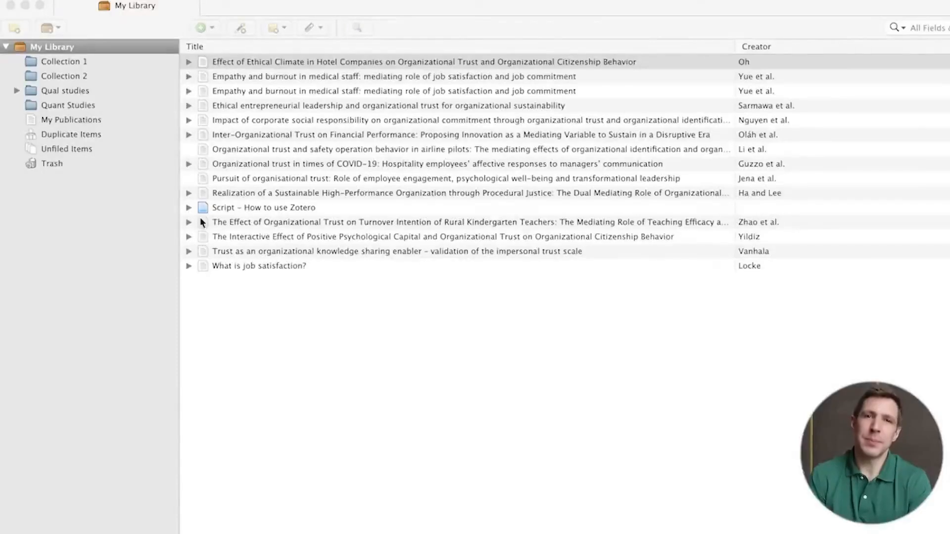
Open My Publications and read its description of how to list and share own work
{"action": "left_click", "coordinate": [54, 120]}
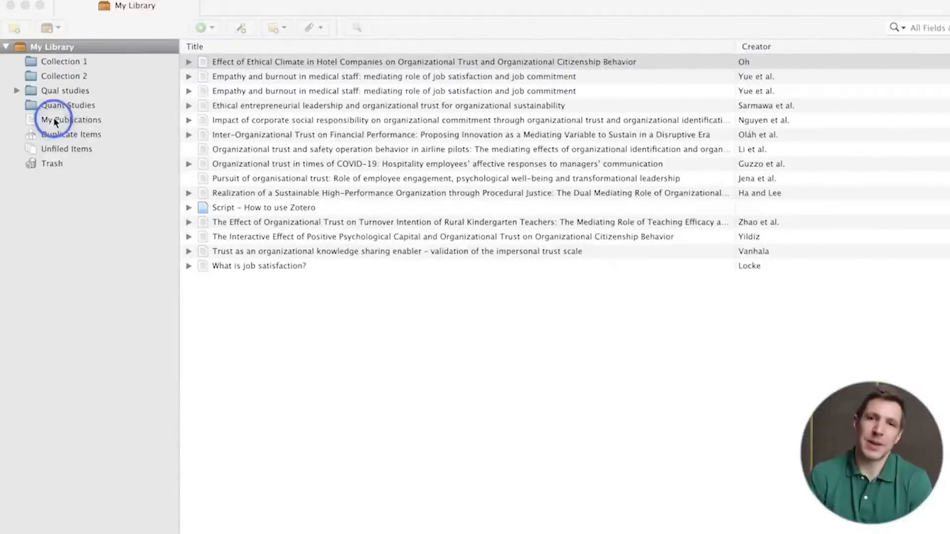
{"action": "left_click", "coordinate": [54, 120]}
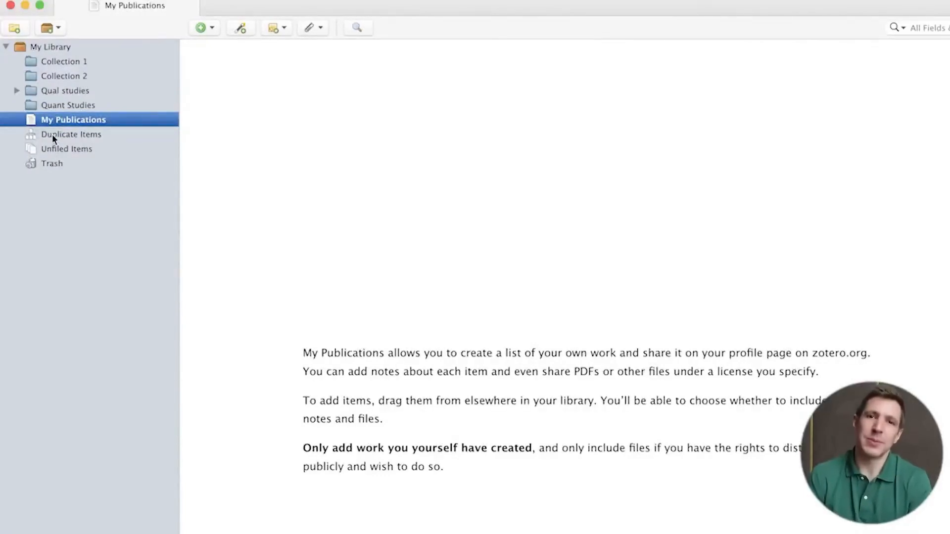
Merge the two duplicate "Empathy and burnout in medical staff" items, using the 8/28/2023, 3:32:30 PM version as the master
{"action": "left_click", "coordinate": [52, 135]}
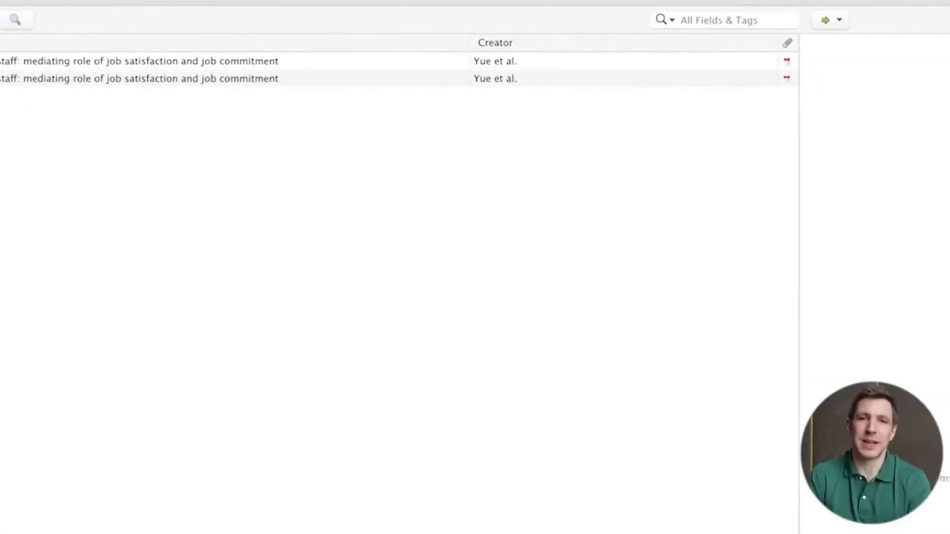
{"action": "left_click", "coordinate": [60, 62]}
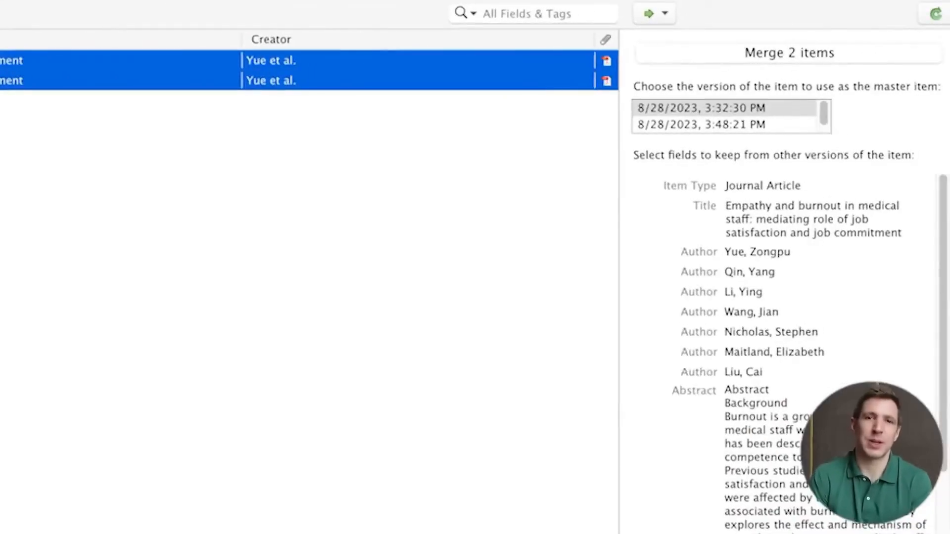
{"action": "left_click", "coordinate": [796, 121]}
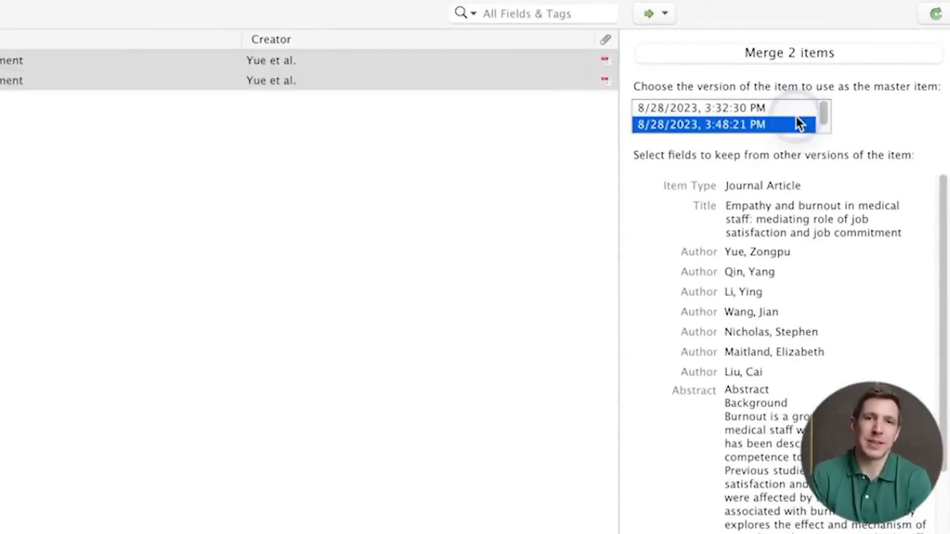
{"action": "left_click", "coordinate": [789, 109]}
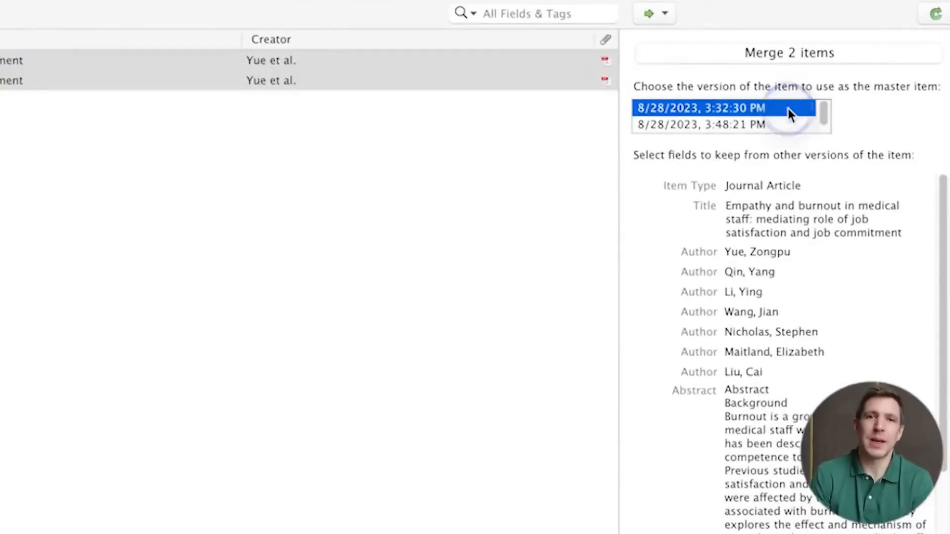
{"action": "left_click", "coordinate": [775, 49]}
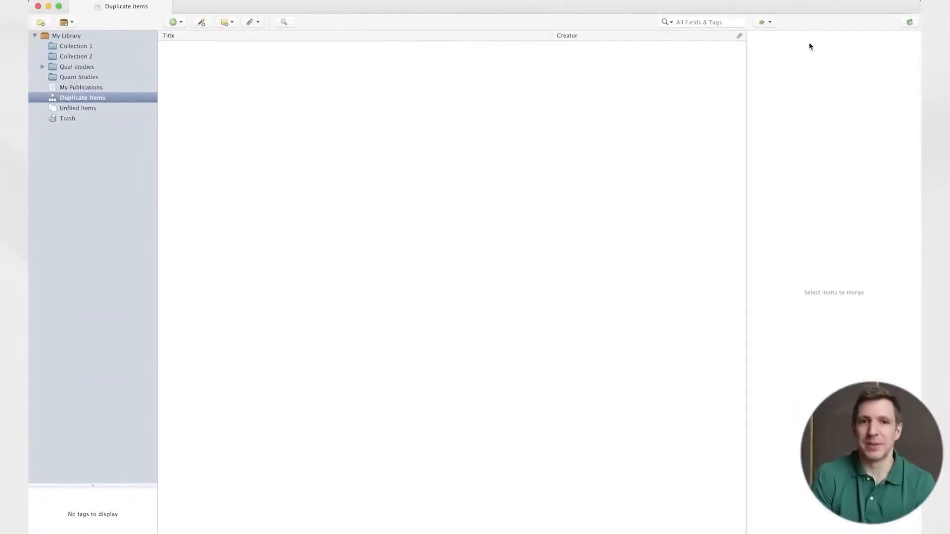
Open Unfiled Items to view the references that belong to no collection
{"action": "left_click", "coordinate": [87, 110]}
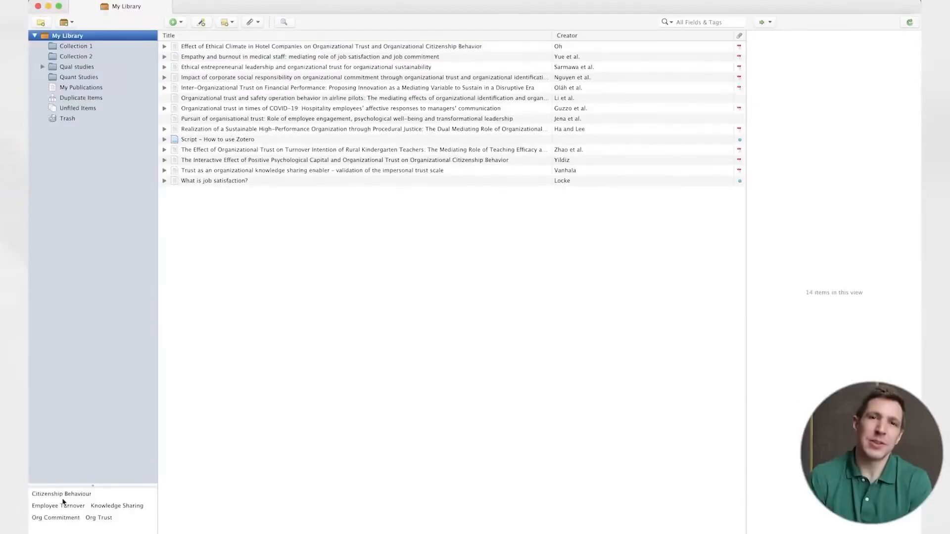
Filter the library by the Knowledge Sharing tag, then clear the filter to list all items again
{"action": "left_click", "coordinate": [102, 507]}
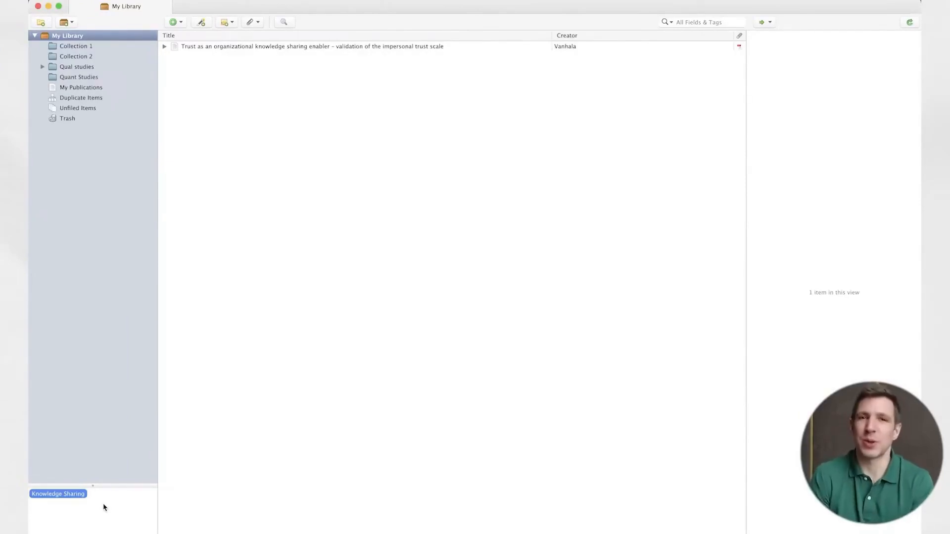
{"action": "left_click", "coordinate": [40, 494]}
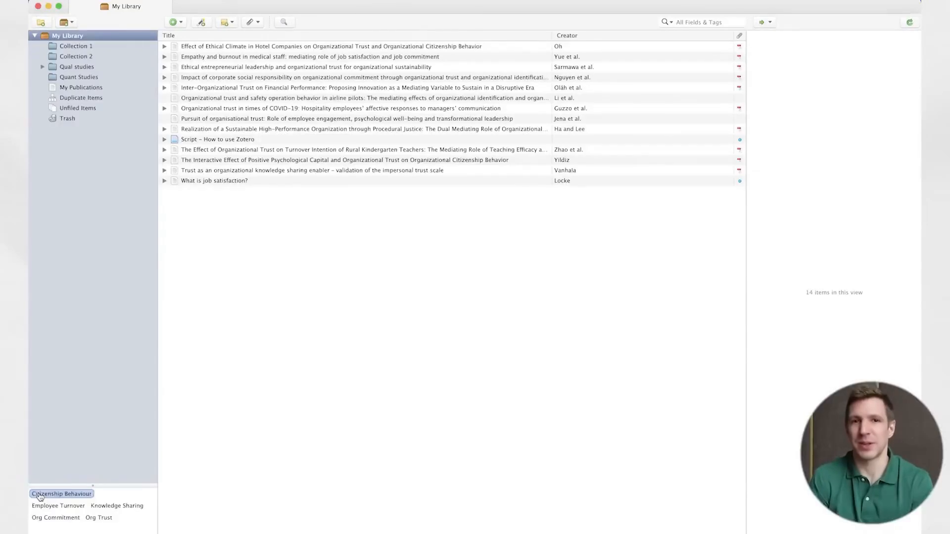
Add the tag "This is a tag...." to the "Organizational trust in times of COVID-19" article
{"action": "left_click", "coordinate": [284, 109]}
{"action": "left_click", "coordinate": [889, 67]}
{"action": "left_click", "coordinate": [794, 54]}
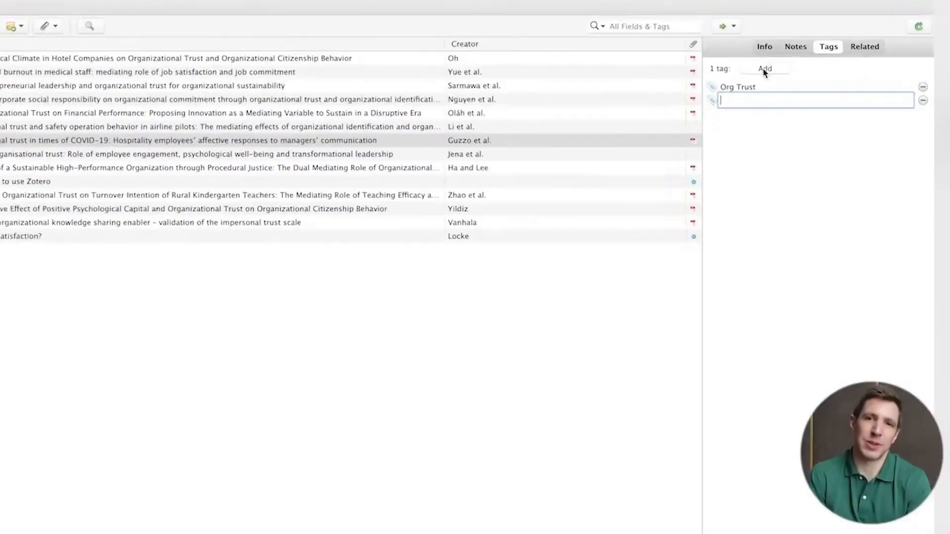
{"action": "type", "text": "This "}
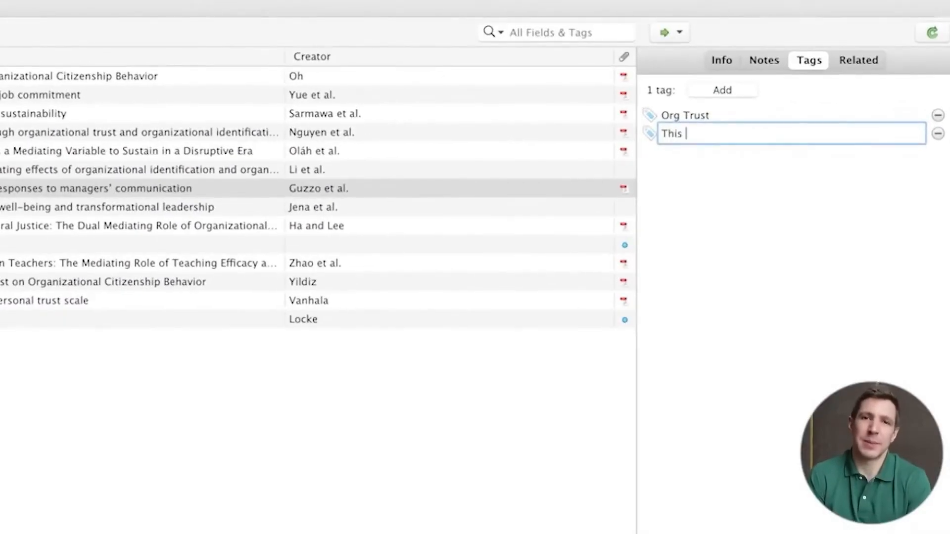
{"action": "type", "text": "is a tag...."}
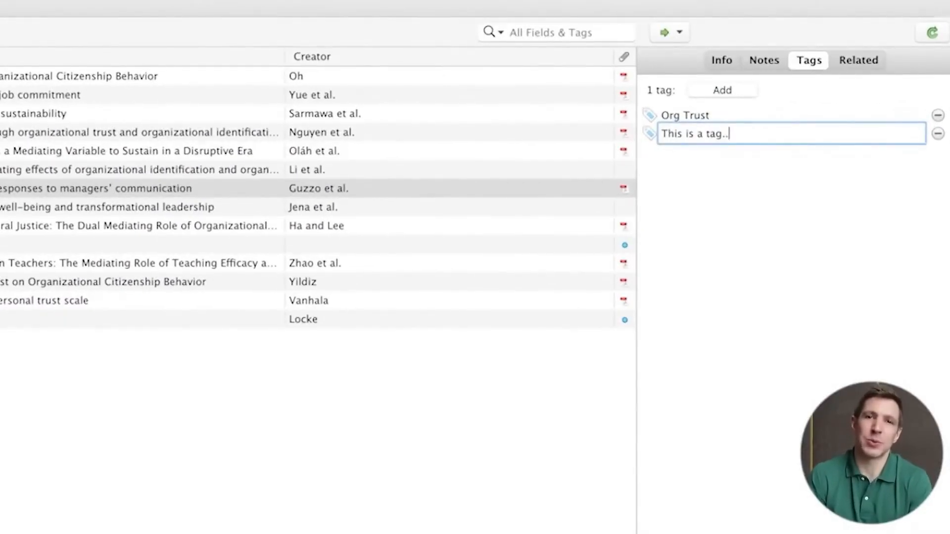
{"action": "key", "text": "Return"}
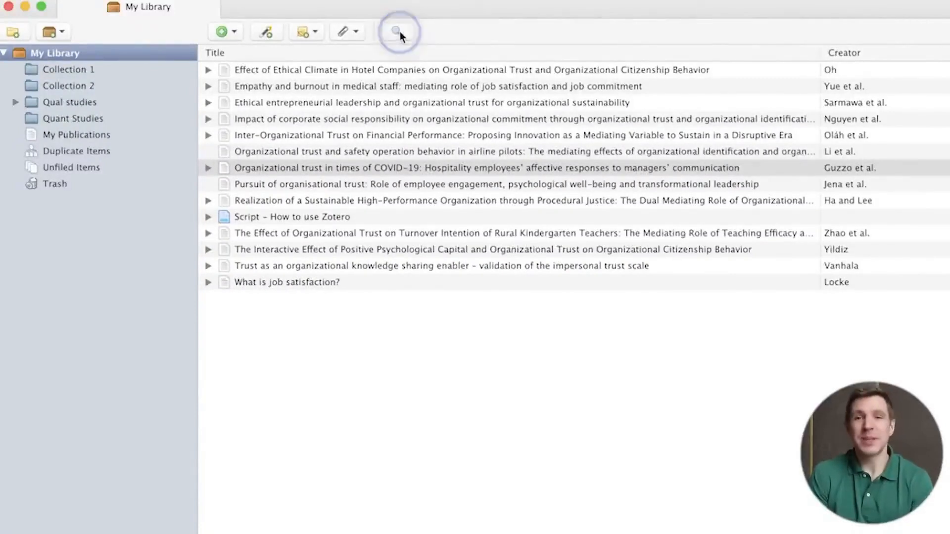
Open Advanced Search and examine the library choice, the searchable fields, the match conditions and the subcollection and parent/child item options
{"action": "left_click", "coordinate": [400, 31]}
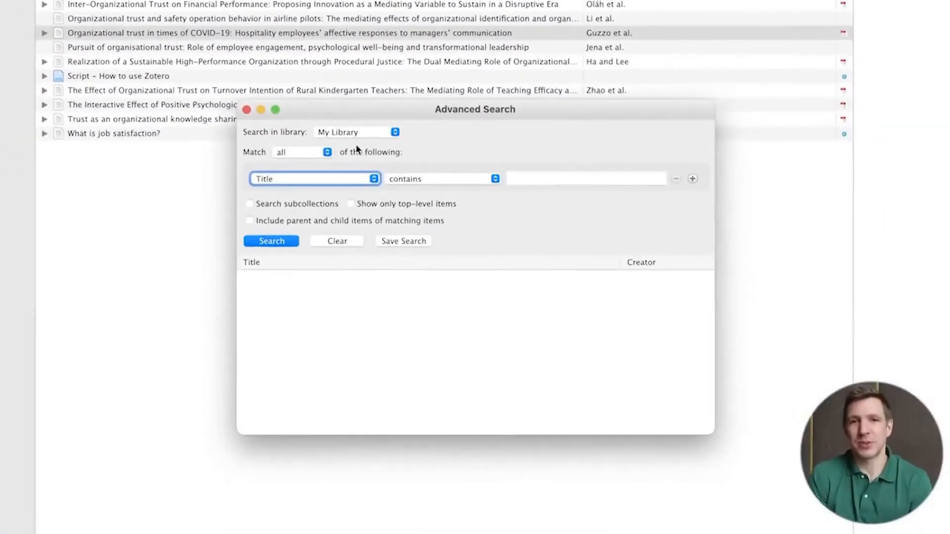
{"action": "left_click", "coordinate": [329, 141]}
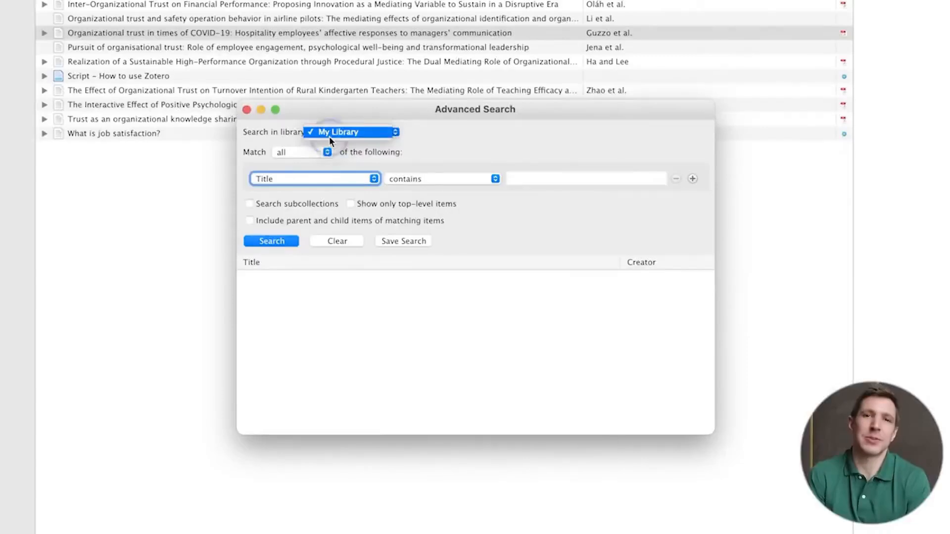
{"action": "left_click", "coordinate": [330, 137]}
{"action": "left_click", "coordinate": [314, 180]}
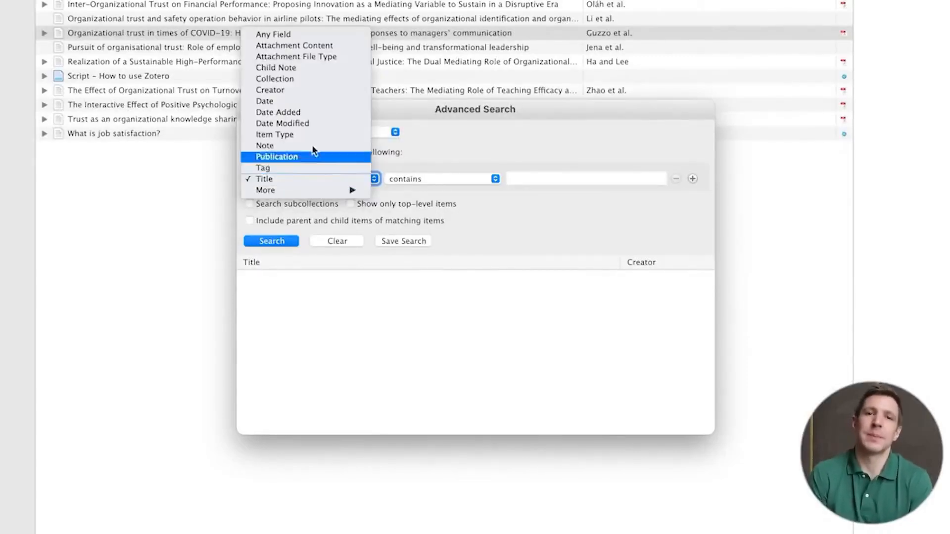
{"action": "left_click", "coordinate": [441, 188]}
{"action": "left_click", "coordinate": [440, 180]}
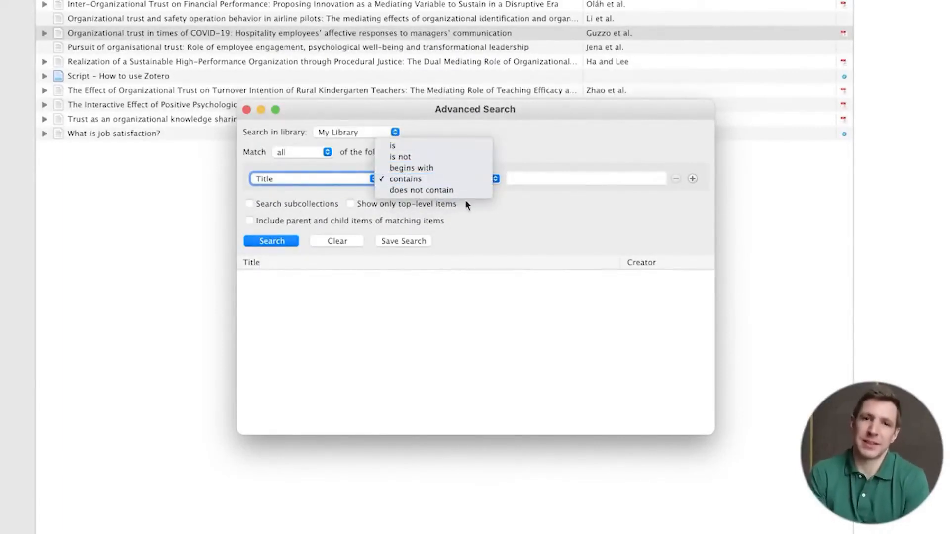
{"action": "left_click", "coordinate": [512, 227]}
{"action": "left_click", "coordinate": [352, 203]}
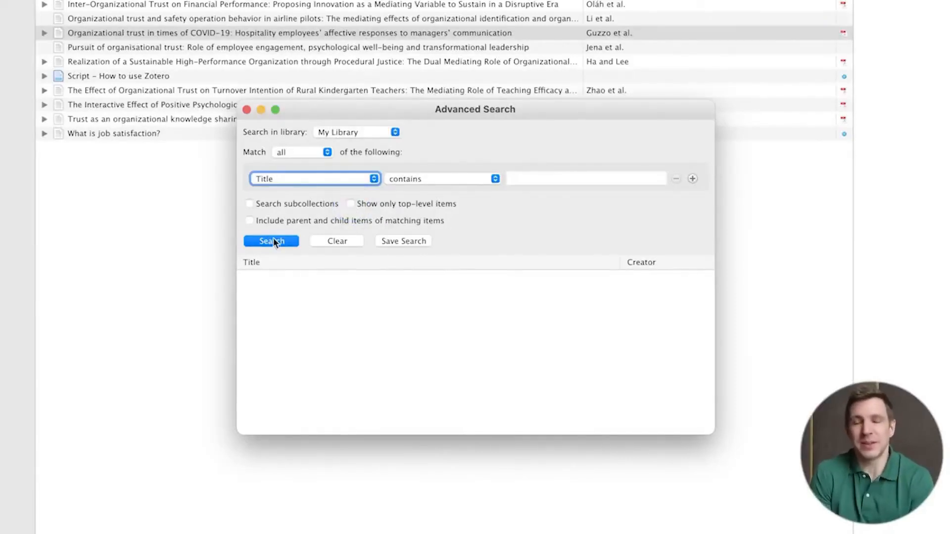
{"action": "left_click", "coordinate": [250, 222]}
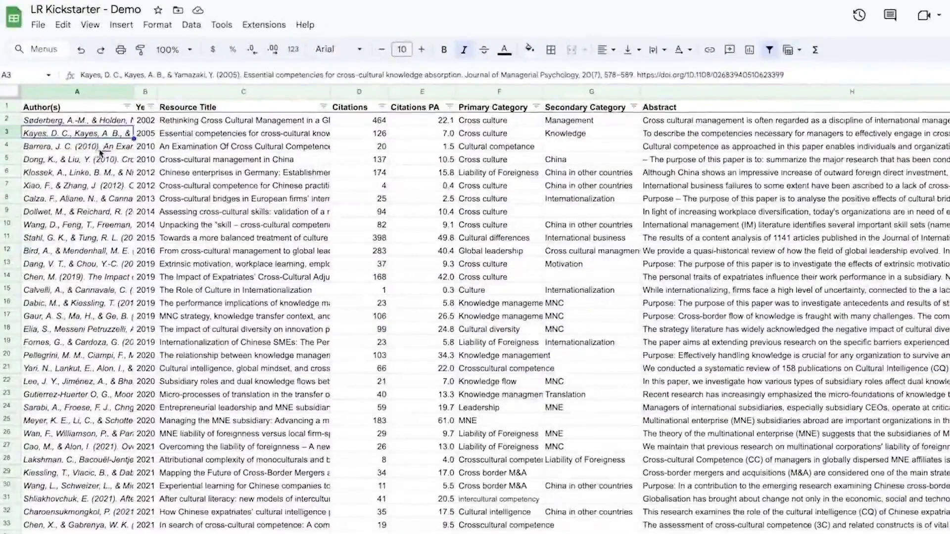
Switch to the LR Kickstarter - Demo spreadsheet in Google Sheets and examine its reference entries and the Citations column's sort and filter options
{"action": "left_click", "coordinate": [99, 148]}
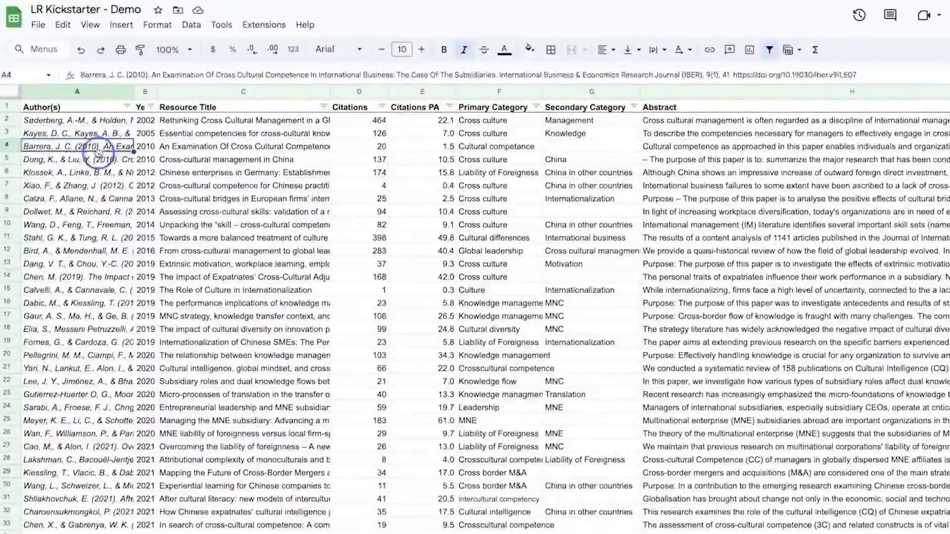
{"action": "left_click", "coordinate": [312, 186]}
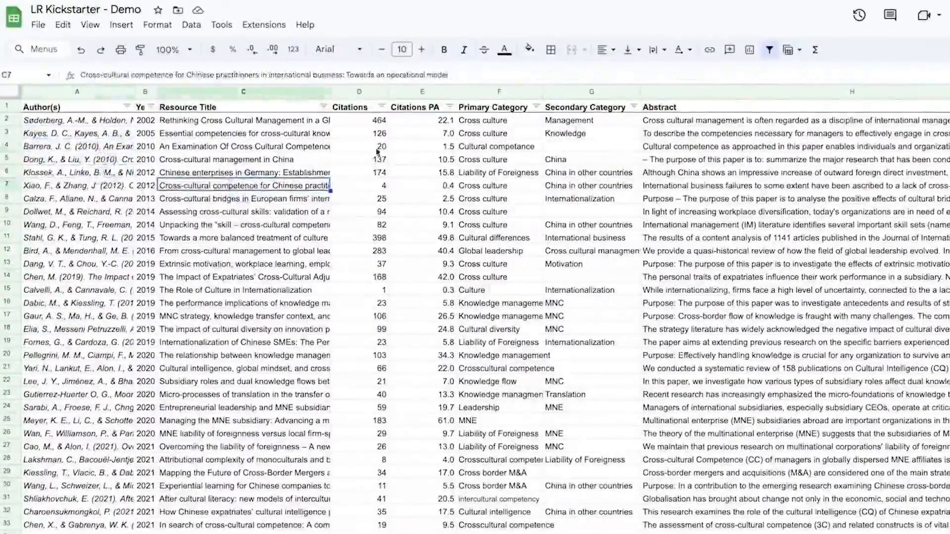
{"action": "left_click", "coordinate": [382, 107]}
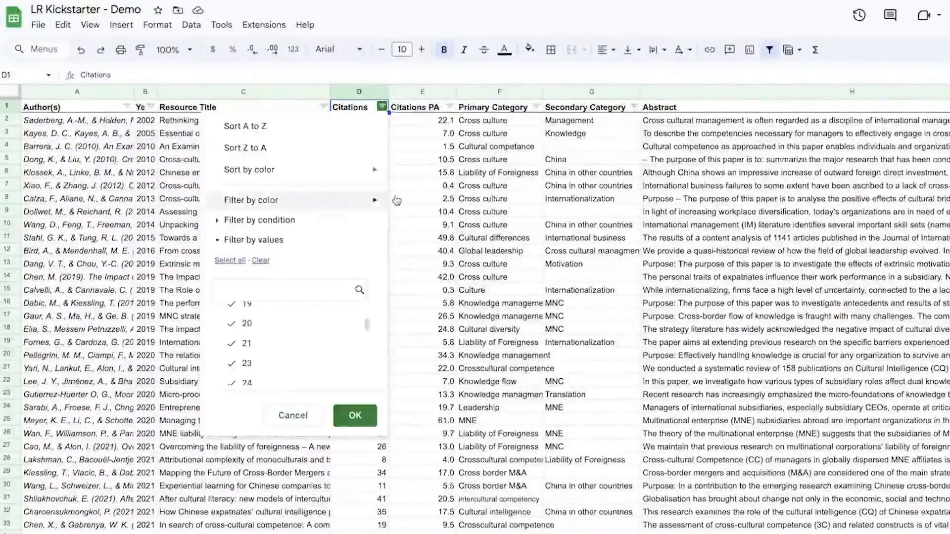
Examine the filter values available for the Primary Category and Secondary Category columns of the literature spreadsheet
{"action": "left_click", "coordinate": [536, 108]}
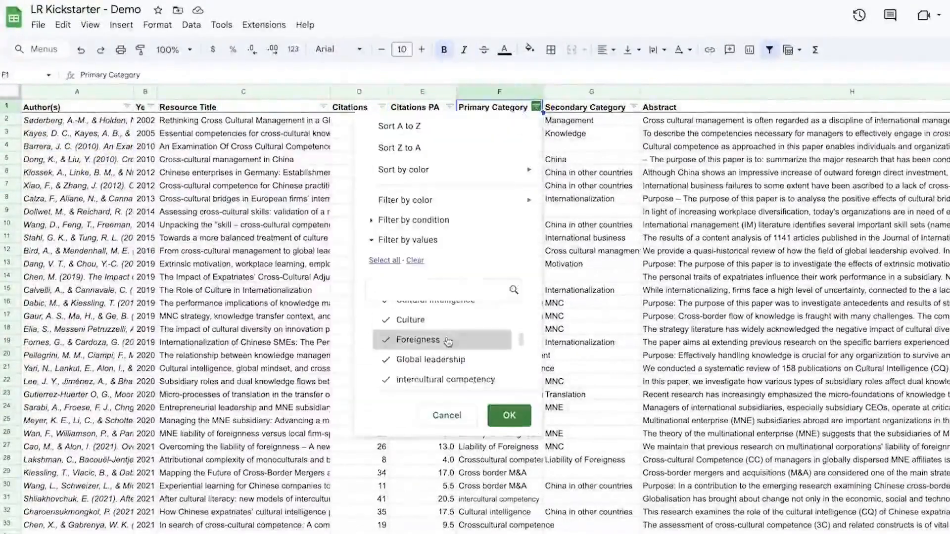
{"action": "scroll", "coordinate": [447, 342], "scroll_direction": "down", "scroll_amount": 2}
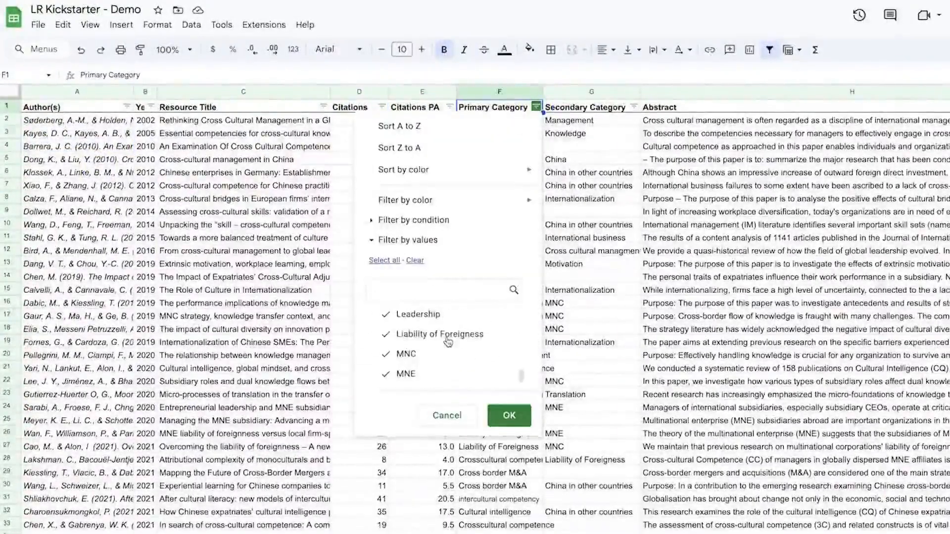
{"action": "scroll", "coordinate": [449, 342], "scroll_direction": "up", "scroll_amount": 3}
{"action": "scroll", "coordinate": [448, 341], "scroll_direction": "up", "scroll_amount": 5}
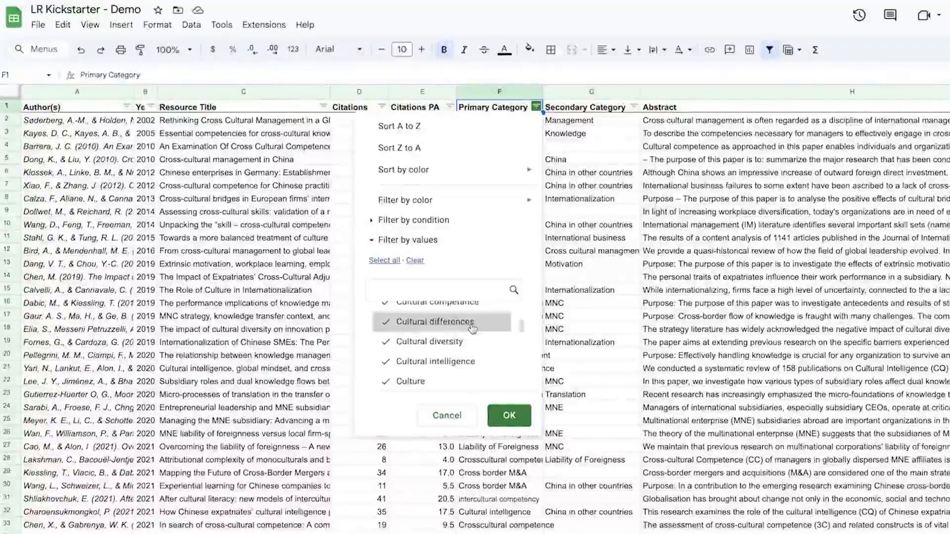
{"action": "left_click", "coordinate": [607, 133]}
{"action": "left_click", "coordinate": [634, 108]}
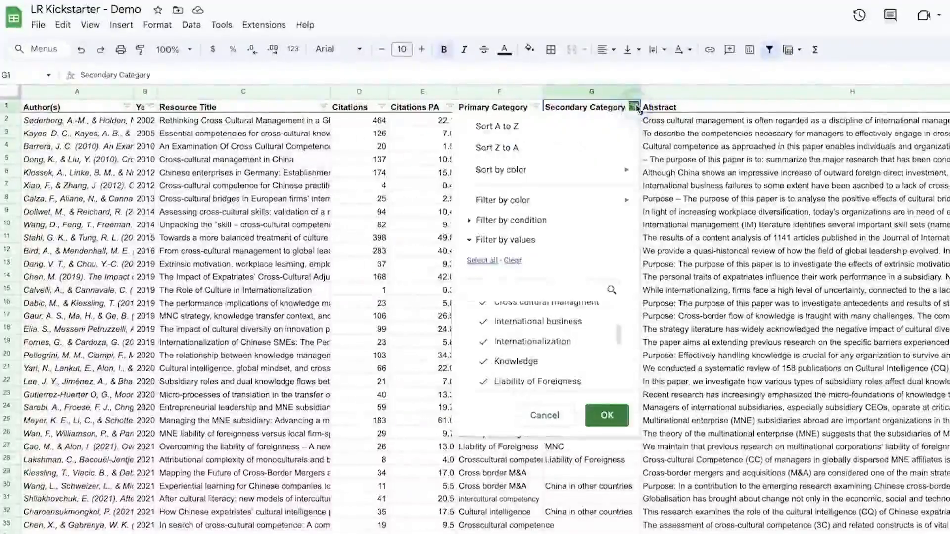
{"action": "scroll", "coordinate": [545, 325], "scroll_direction": "down", "scroll_amount": 2}
{"action": "scroll", "coordinate": [542, 322], "scroll_direction": "down", "scroll_amount": 2}
{"action": "scroll", "coordinate": [543, 328], "scroll_direction": "up", "scroll_amount": 6}
{"action": "left_click", "coordinate": [307, 252]}
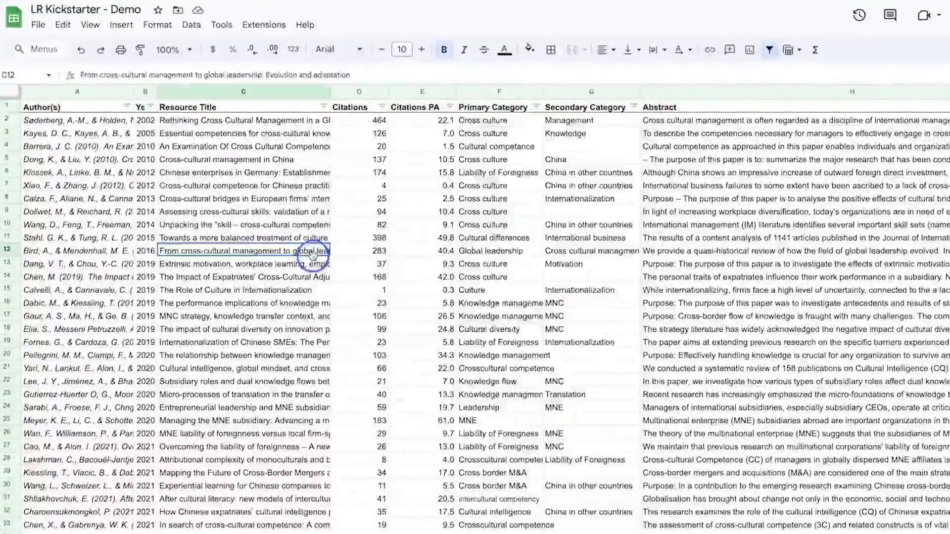
{"action": "left_click", "coordinate": [324, 107]}
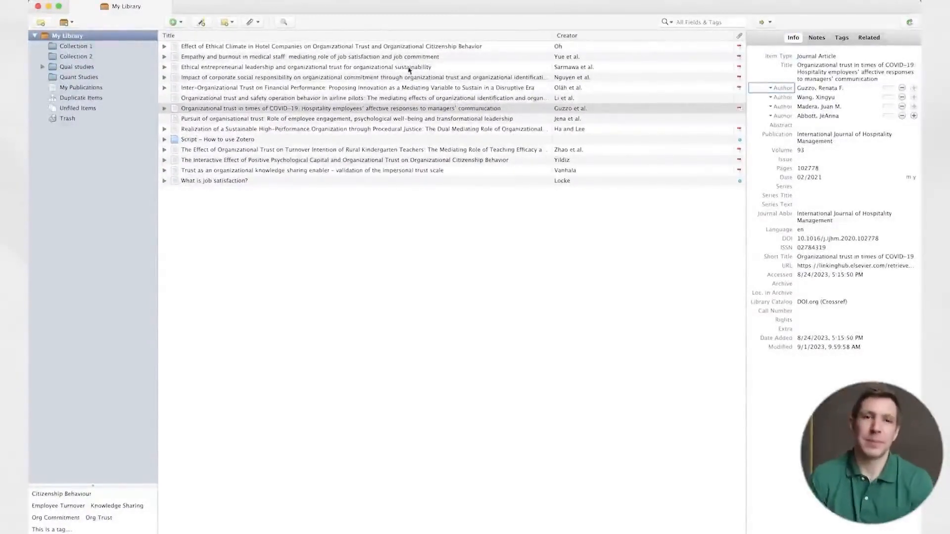
Return to Zotero and examine the editable title, author and abstract fields of the "Empathy and burnout in medical staff" article
{"action": "left_click", "coordinate": [280, 56]}
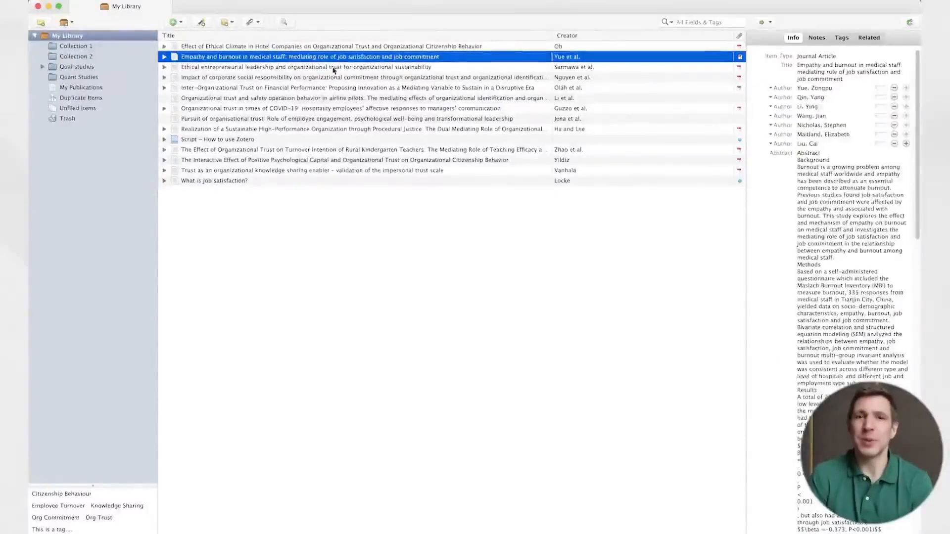
{"action": "left_click", "coordinate": [823, 58]}
{"action": "left_click", "coordinate": [765, 91]}
{"action": "left_click", "coordinate": [822, 72]}
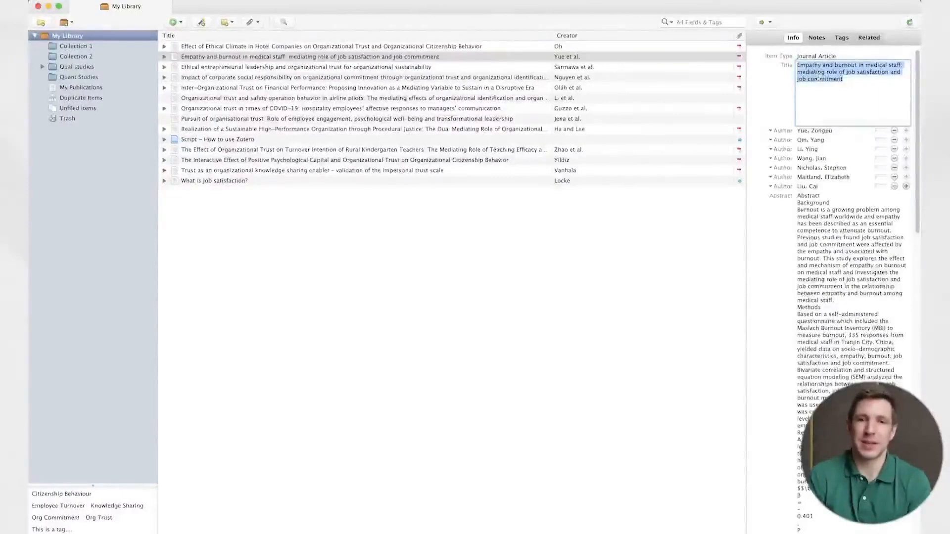
{"action": "left_click", "coordinate": [816, 140]}
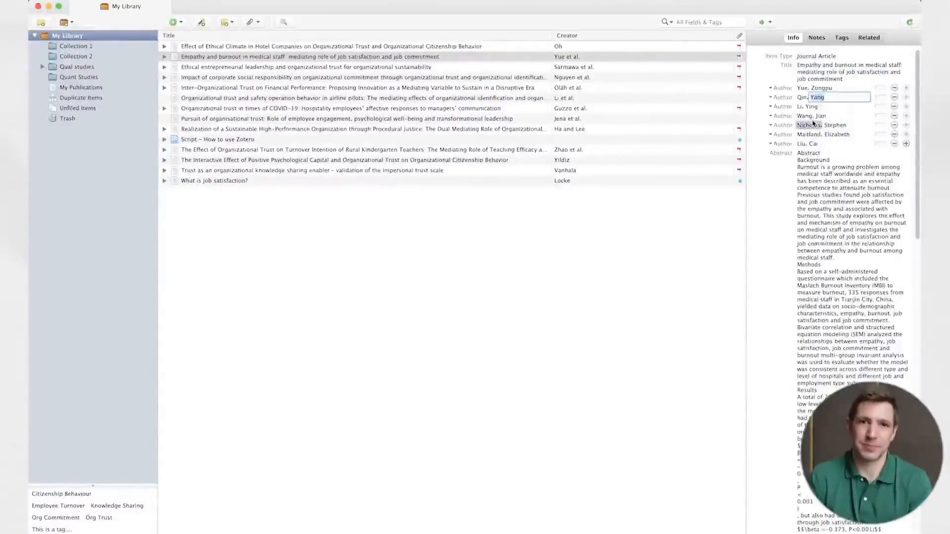
{"action": "left_click", "coordinate": [806, 117]}
{"action": "left_click", "coordinate": [787, 153]}
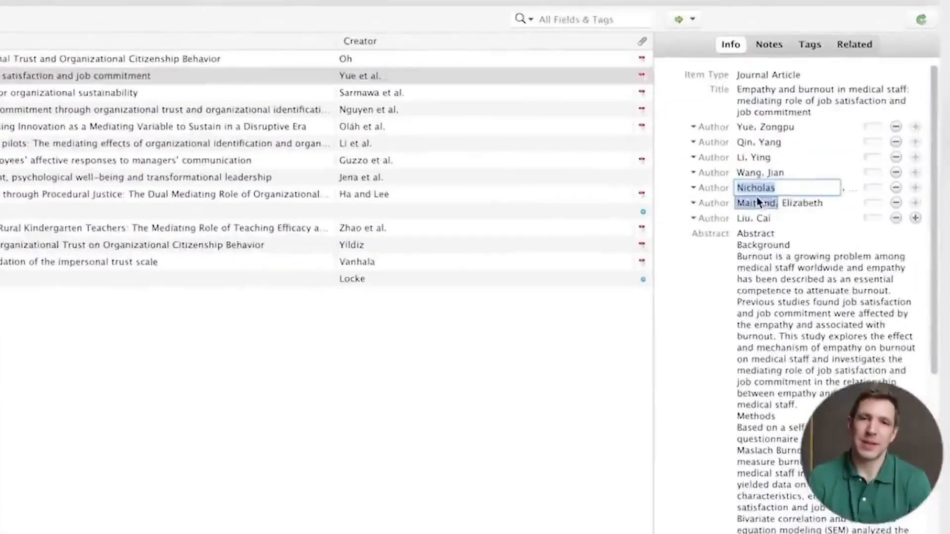
{"action": "left_click", "coordinate": [792, 163]}
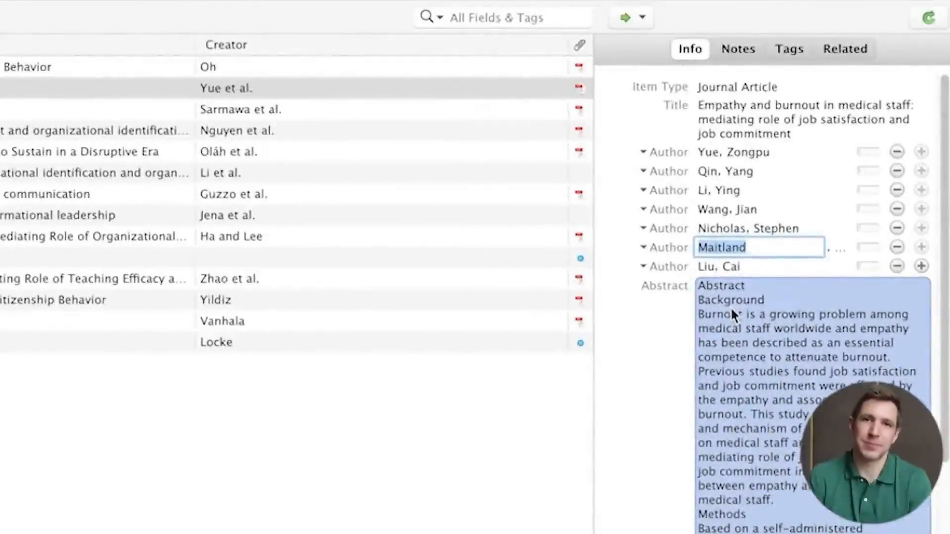
Add a note reading "This is a note" to the "Empathy and burnout in medical staff" article
{"action": "left_click", "coordinate": [745, 51]}
{"action": "left_click", "coordinate": [713, 90]}
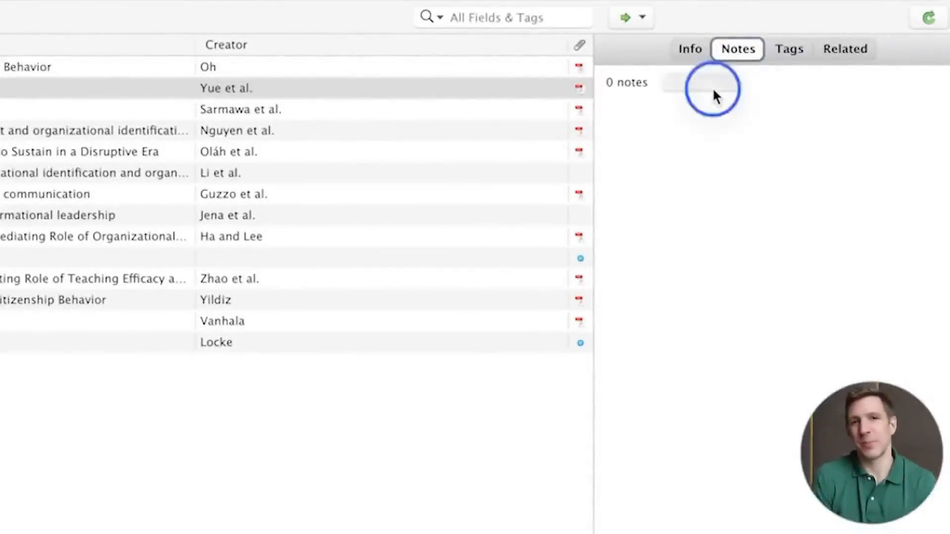
{"action": "type", "text": "This is a note"}
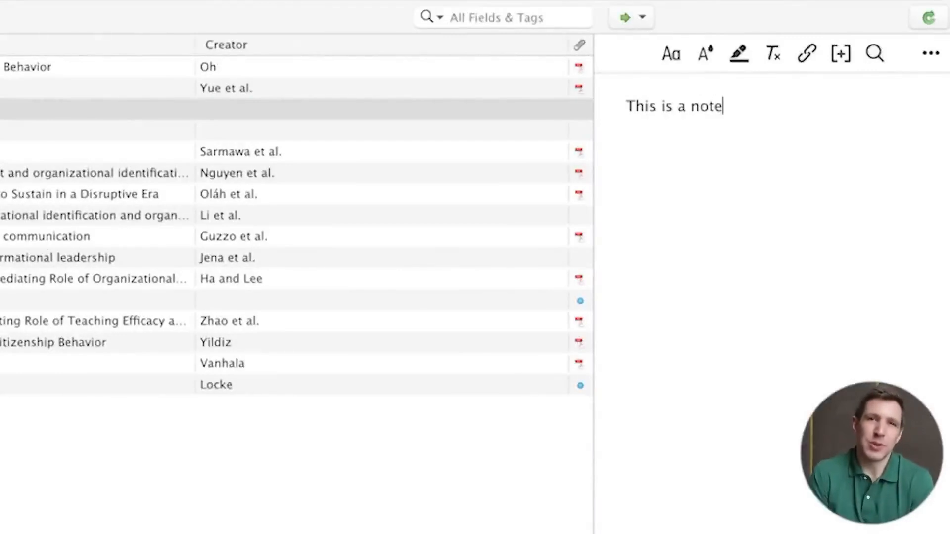
Highlight the whole note text in orange and view the link entry without adding a link
{"action": "triple_click", "coordinate": [644, 106]}
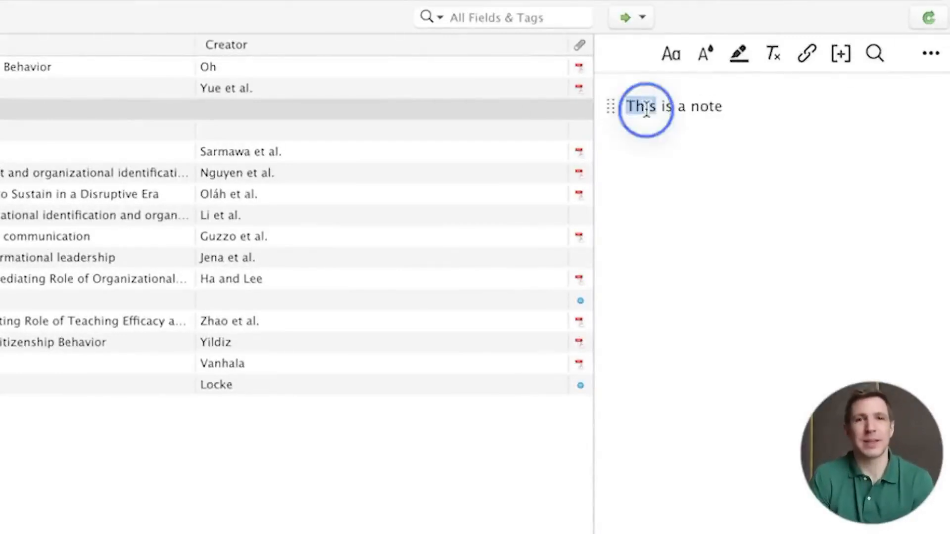
{"action": "left_click", "coordinate": [738, 53]}
{"action": "left_click", "coordinate": [730, 97]}
{"action": "left_click", "coordinate": [805, 53]}
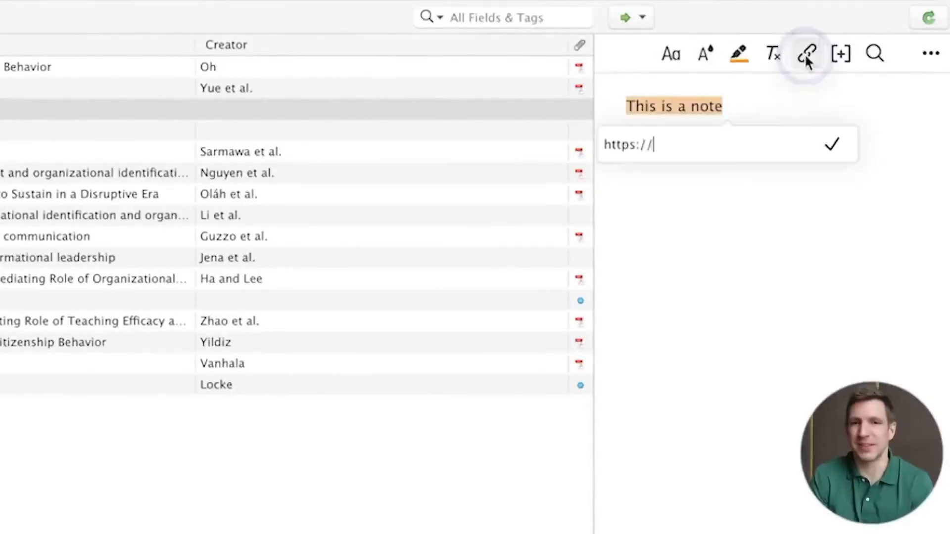
{"action": "left_click", "coordinate": [730, 213]}
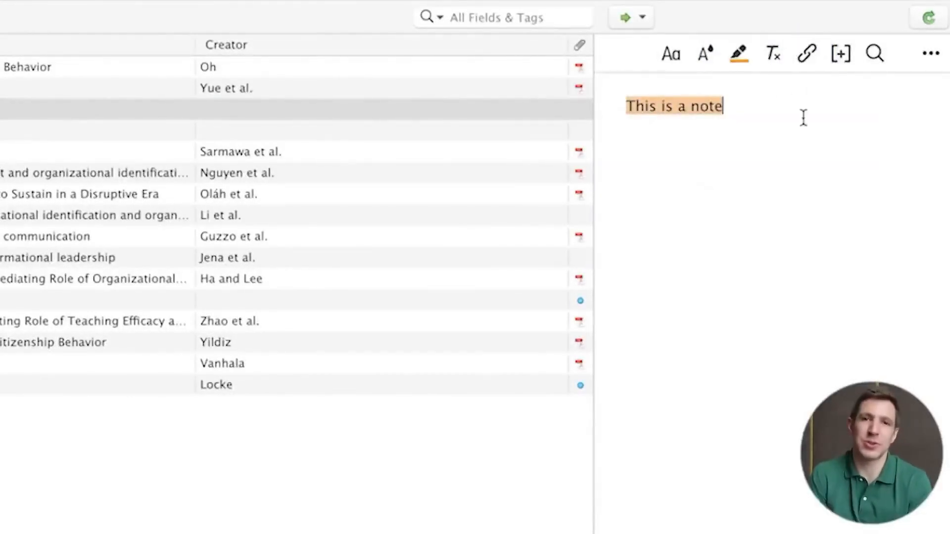
Format the note text as Heading 1 and check the option for editing it in a separate window
{"action": "left_click", "coordinate": [670, 53]}
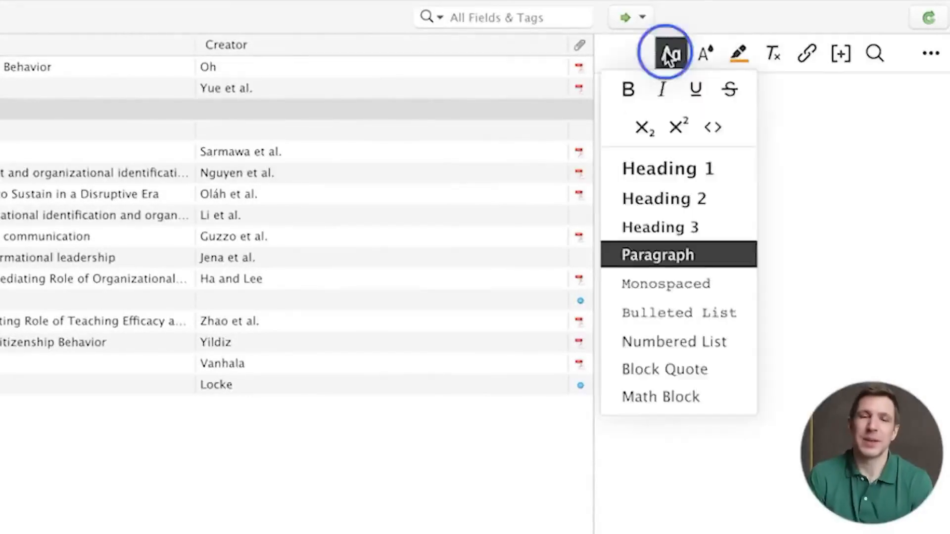
{"action": "left_click", "coordinate": [649, 170]}
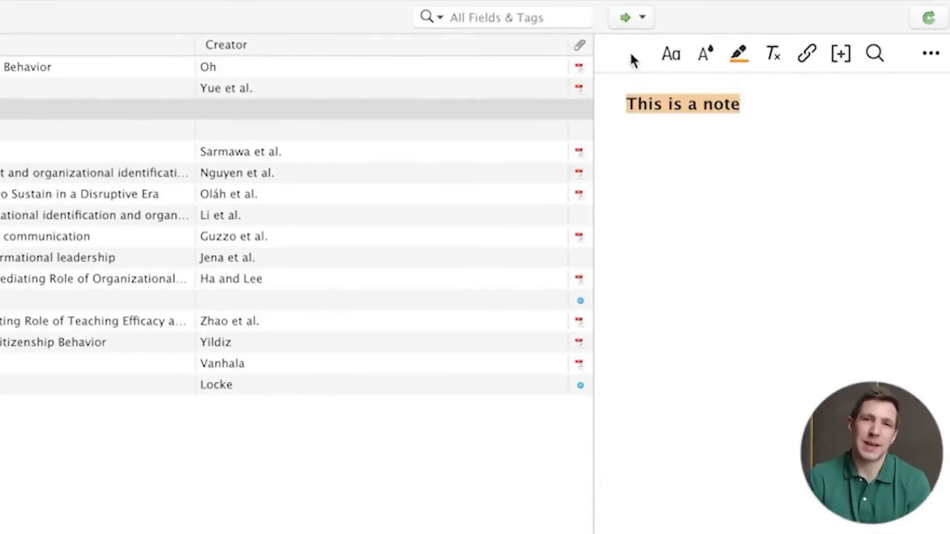
{"action": "left_click", "coordinate": [939, 63]}
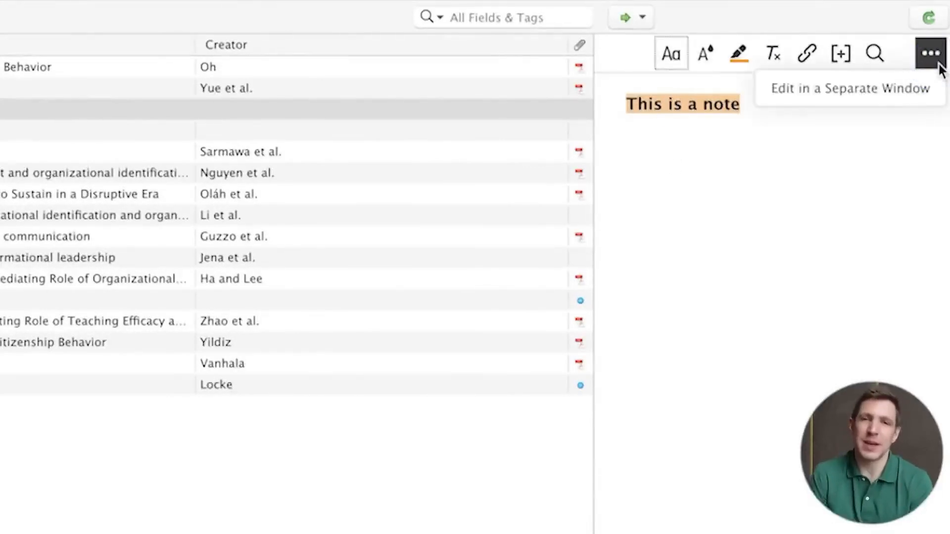
{"action": "left_click", "coordinate": [889, 131]}
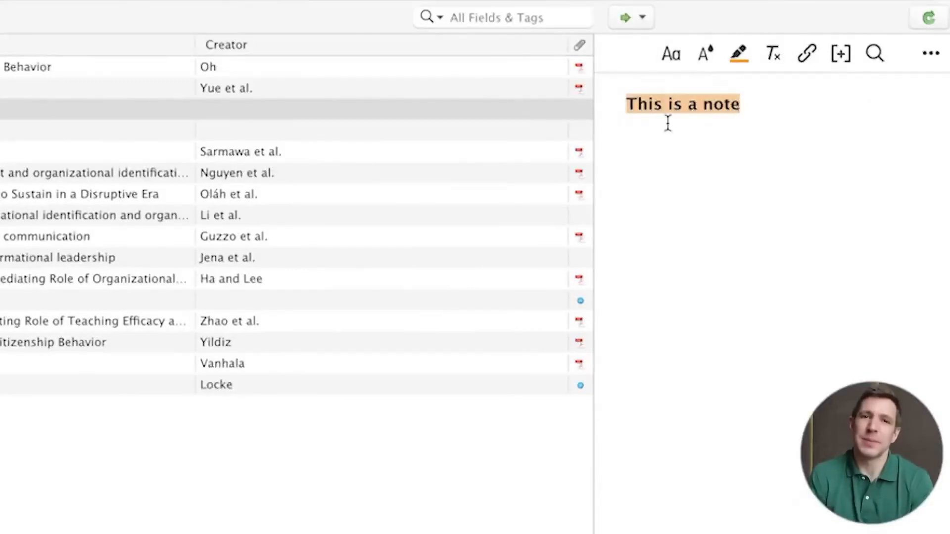
Check the lookup options, and return from the note to its parent article to view its notes and tags
{"action": "left_click", "coordinate": [641, 18]}
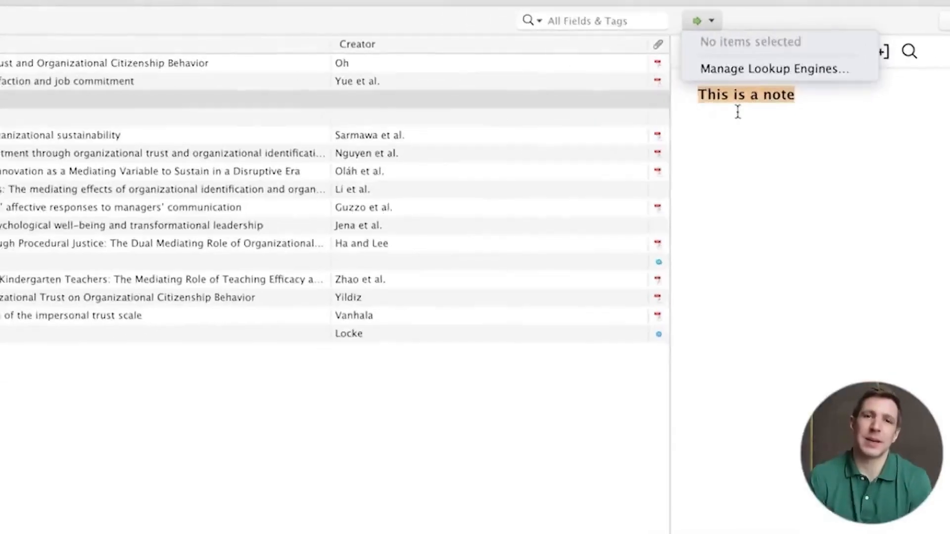
{"action": "left_click", "coordinate": [698, 118]}
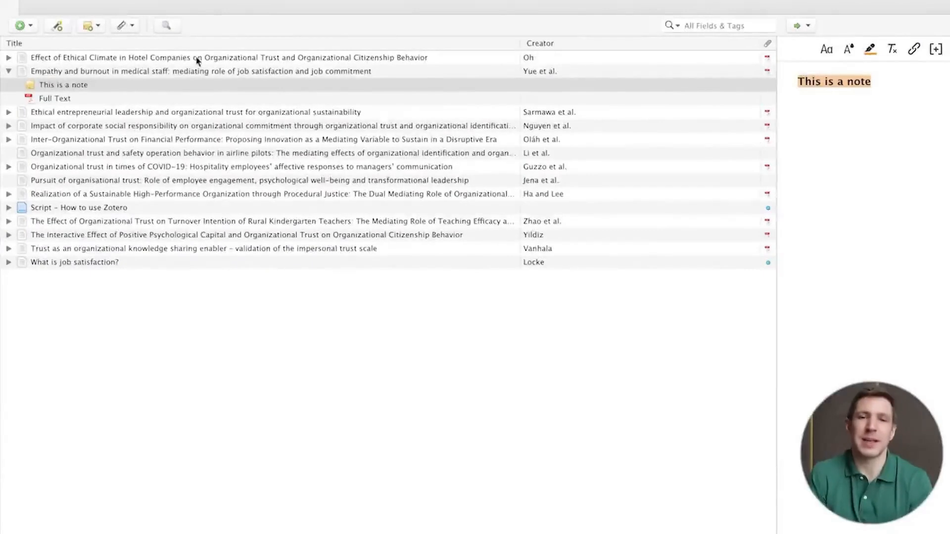
{"action": "left_click", "coordinate": [126, 76]}
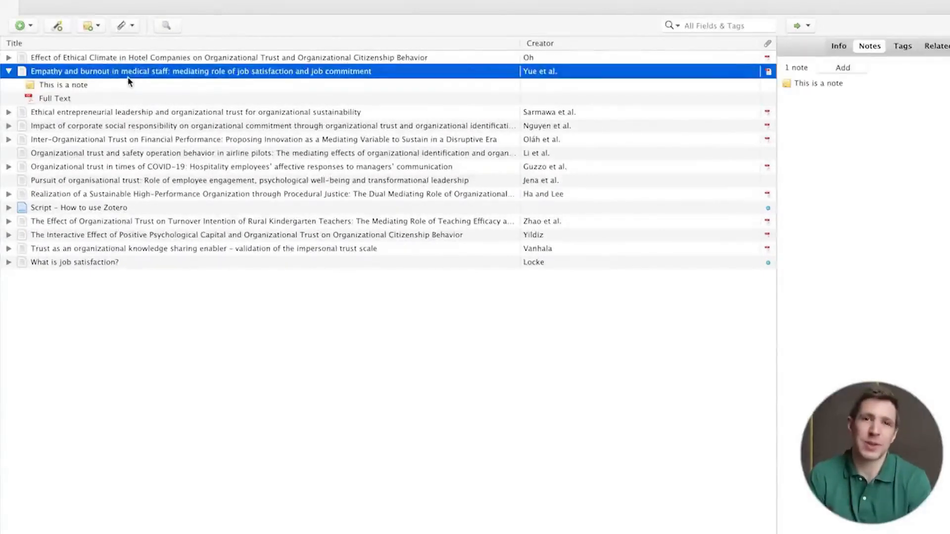
{"action": "left_click", "coordinate": [126, 80]}
{"action": "left_click", "coordinate": [130, 74]}
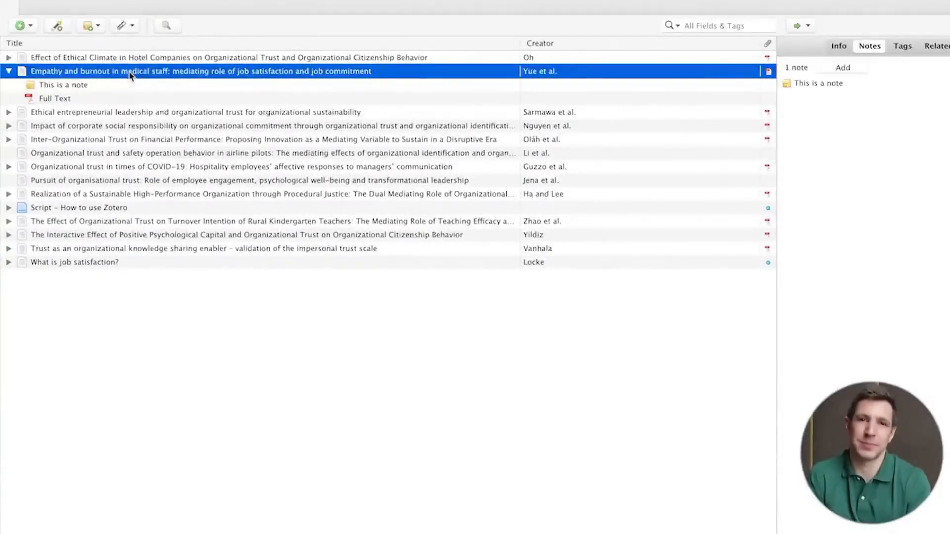
{"action": "left_click", "coordinate": [123, 85]}
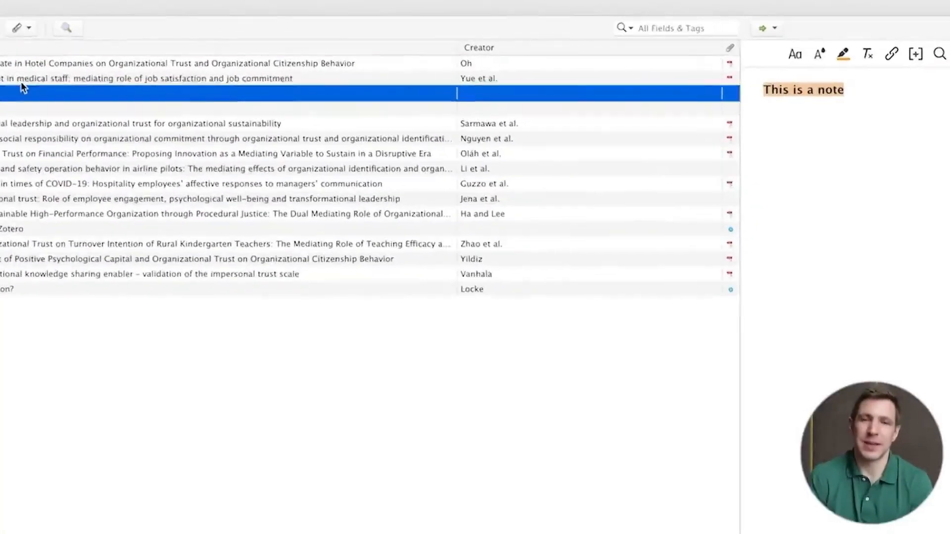
{"action": "left_click", "coordinate": [122, 74]}
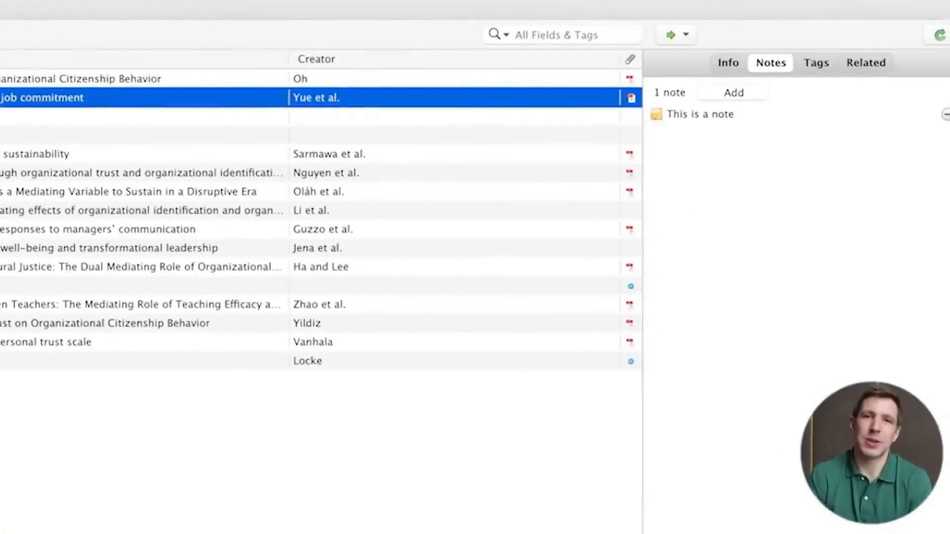
{"action": "left_click", "coordinate": [814, 58]}
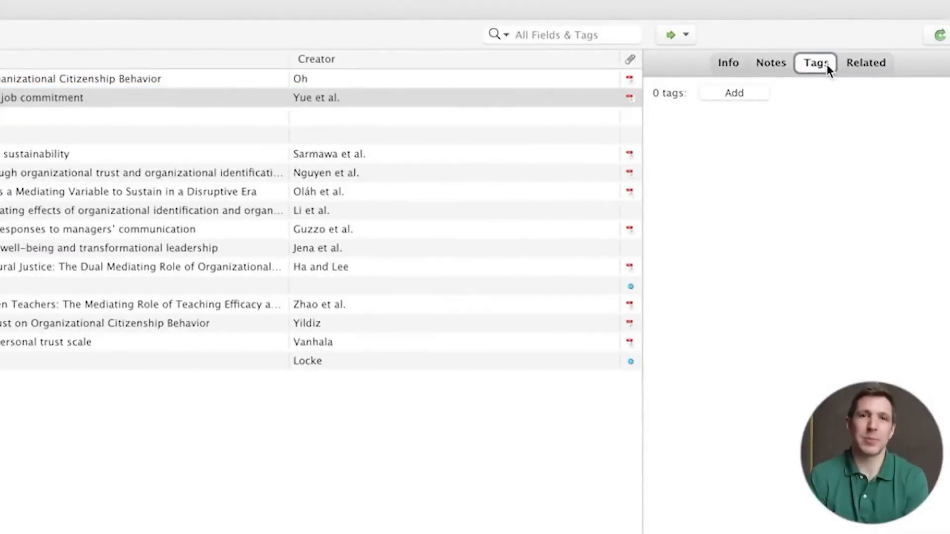
Add the items from "Empathy and burnout in medical staff" through "Organizational trust and safety operation behavior" as related items of the selected article
{"action": "left_click", "coordinate": [853, 64]}
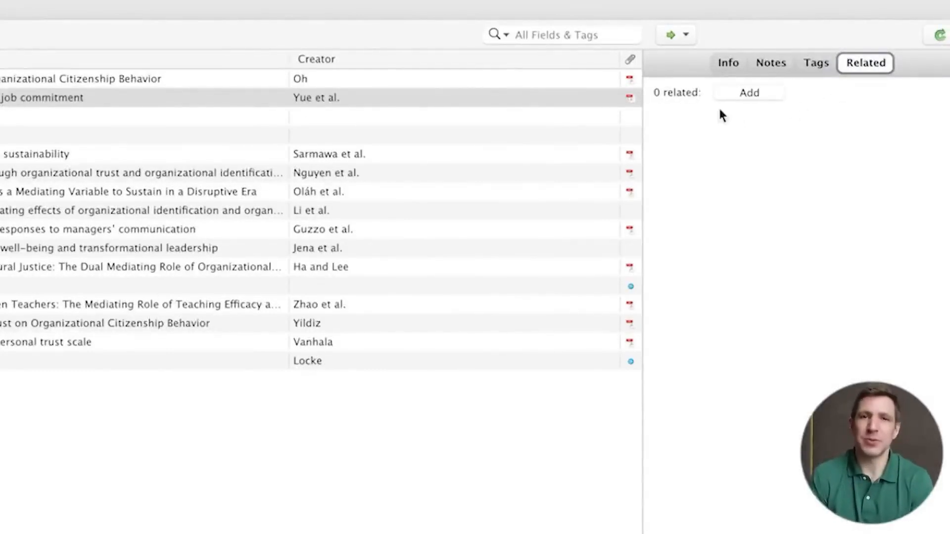
{"action": "left_click", "coordinate": [735, 99]}
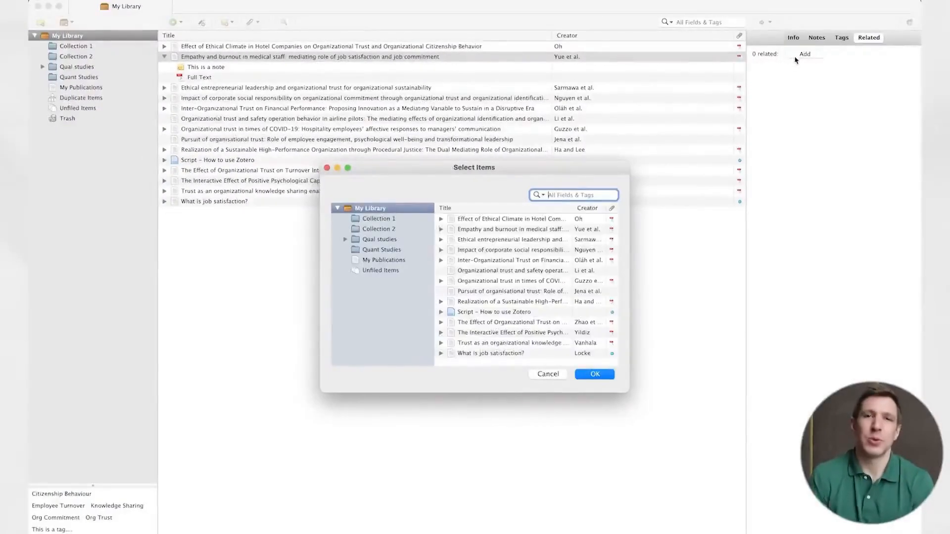
{"action": "left_click", "coordinate": [521, 228]}
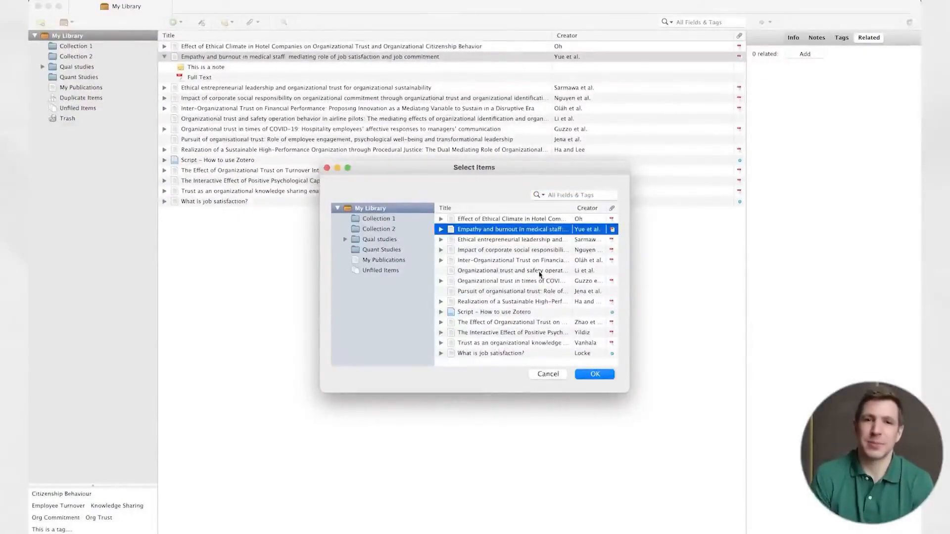
{"action": "left_click", "coordinate": [540, 271], "text": "shift"}
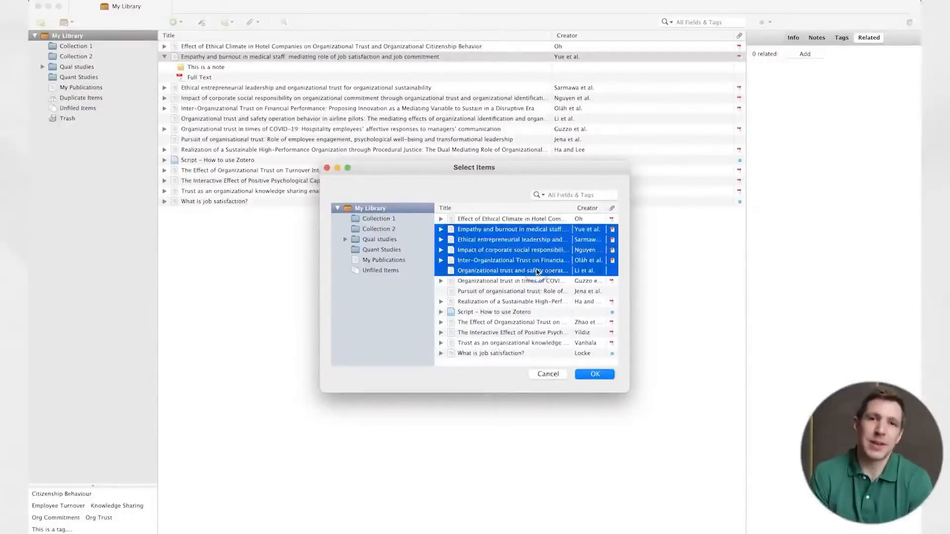
{"action": "left_click", "coordinate": [597, 374]}
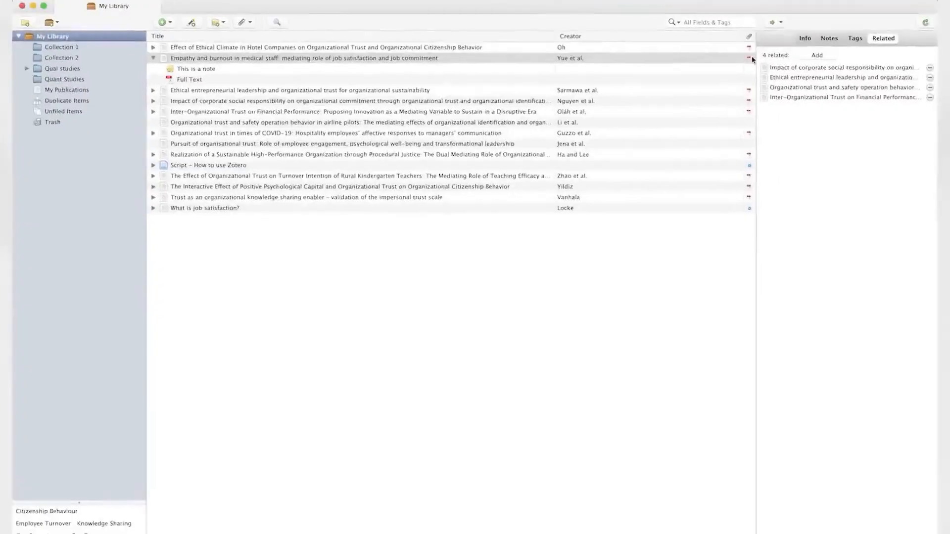
Open the attached PDF of the "Inter-Organizational Trust on Financial Performance" article from the library list
{"action": "left_click", "coordinate": [740, 90]}
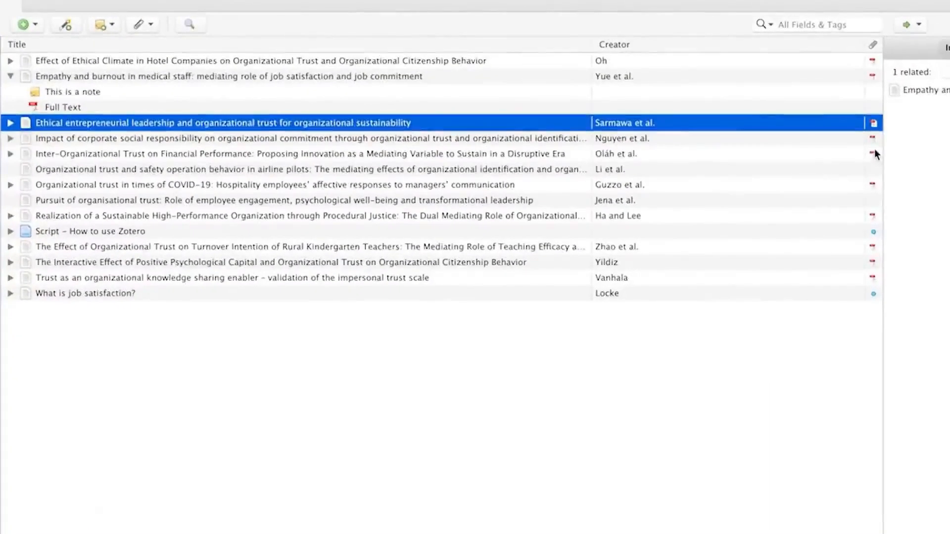
{"action": "left_click", "coordinate": [869, 152]}
{"action": "left_click", "coordinate": [869, 182]}
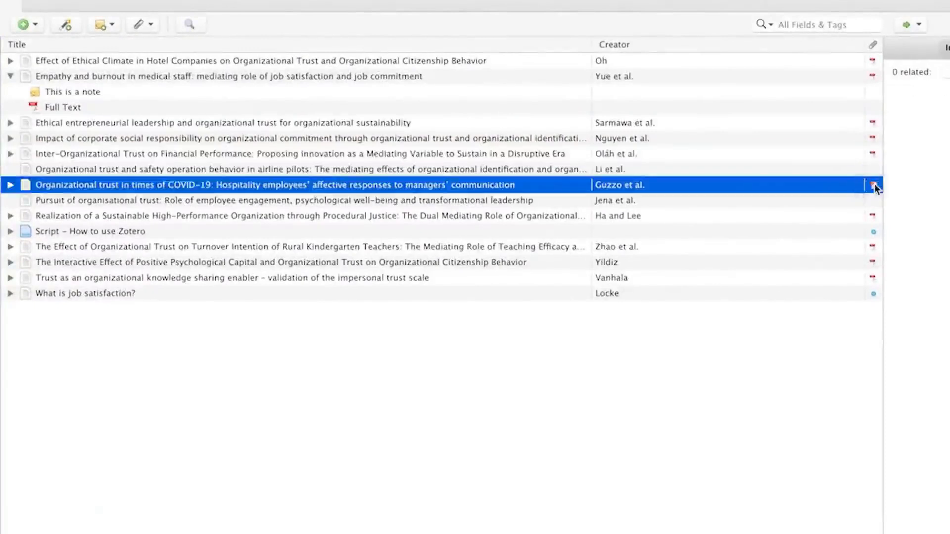
{"action": "left_click", "coordinate": [874, 154]}
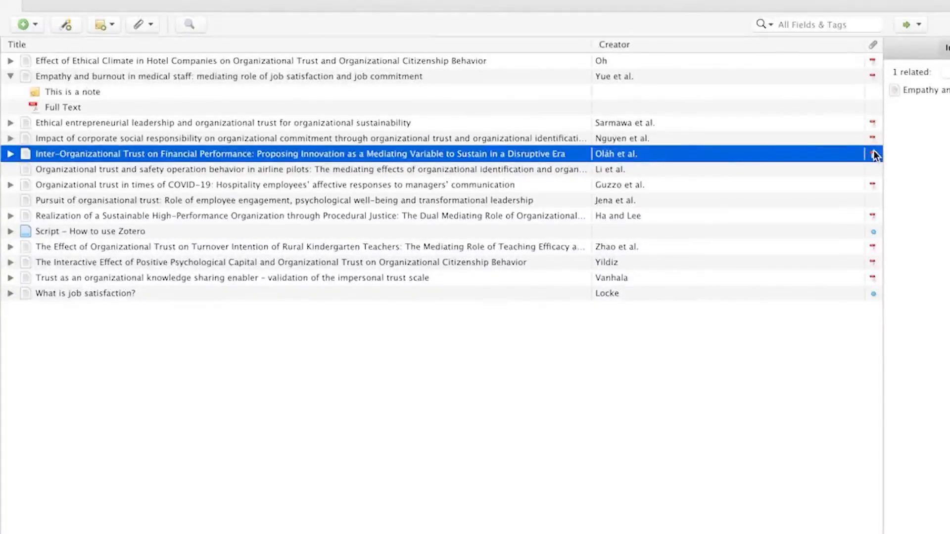
{"action": "left_click", "coordinate": [874, 154]}
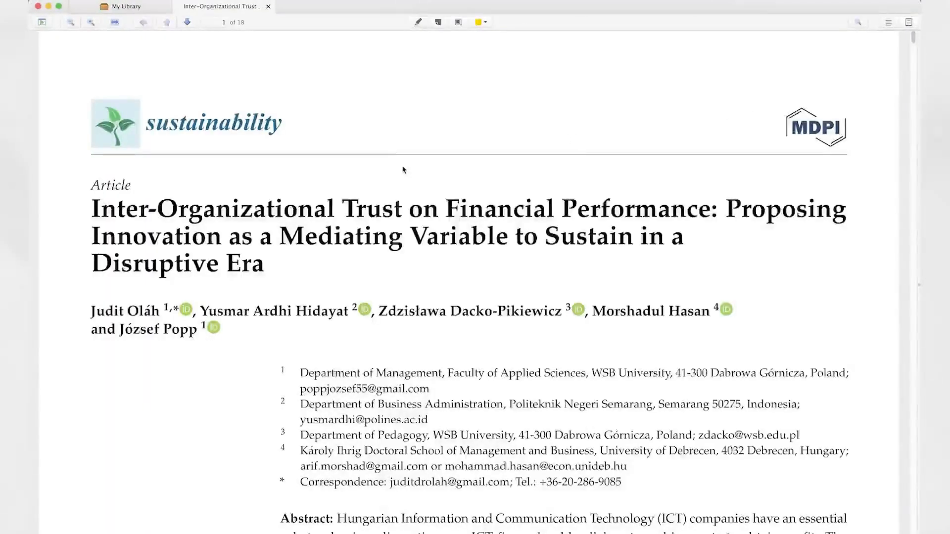
Highlight passages of the PDF's Introduction in yellow and mark an area over the end of its second paragraph with the area selection tool
{"action": "scroll", "coordinate": [403, 170], "scroll_direction": "down", "scroll_amount": 10}
{"action": "scroll", "coordinate": [404, 170], "scroll_direction": "down", "scroll_amount": 6}
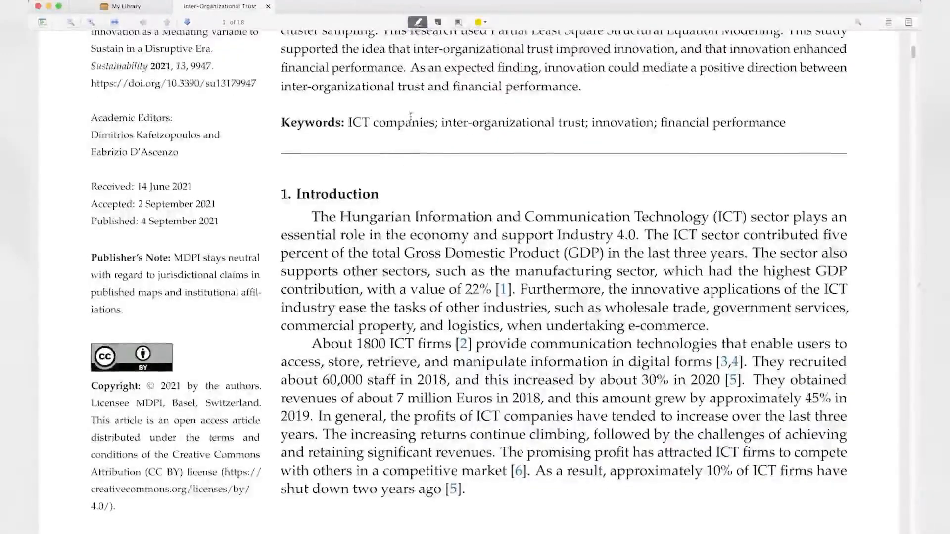
{"action": "left_click_drag", "start_coordinate": [364, 210], "coordinate": [545, 233]}
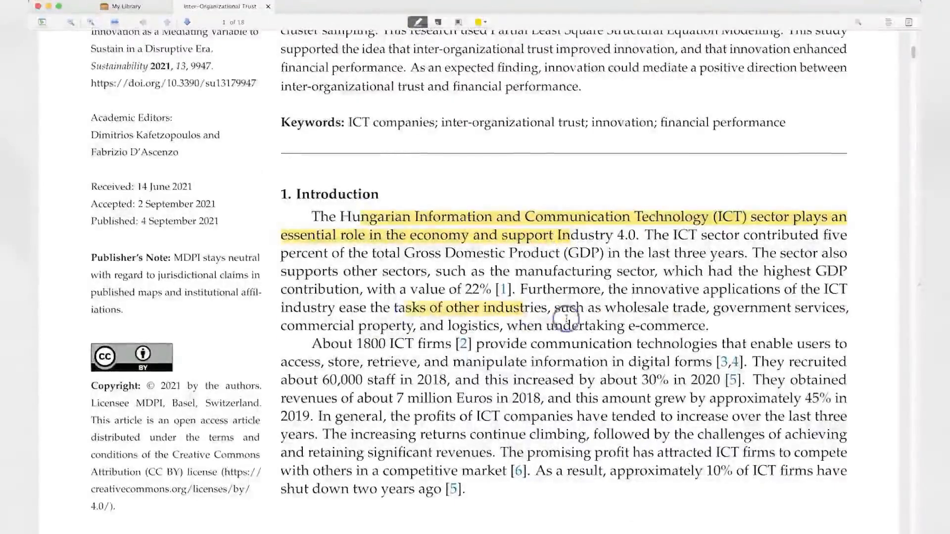
{"action": "left_click_drag", "start_coordinate": [528, 385], "coordinate": [614, 421]}
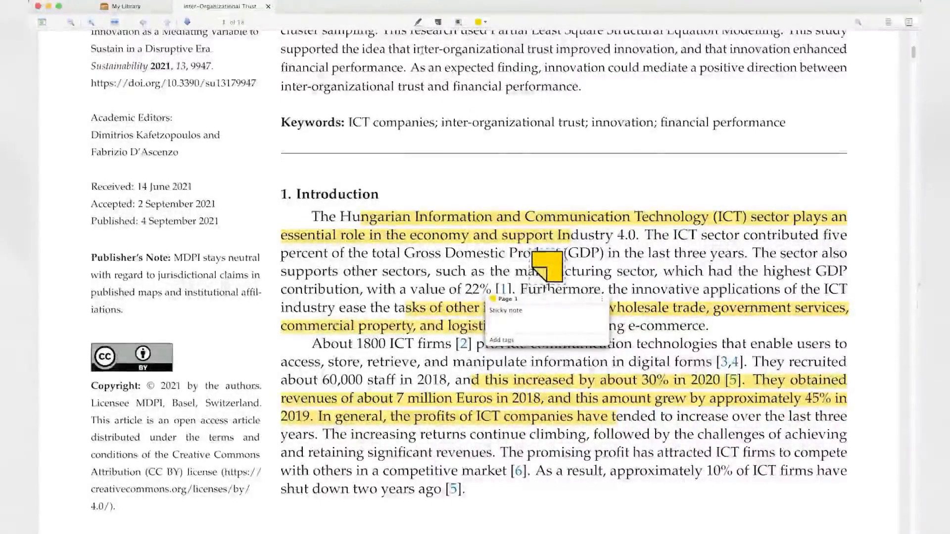
{"action": "left_click", "coordinate": [459, 22]}
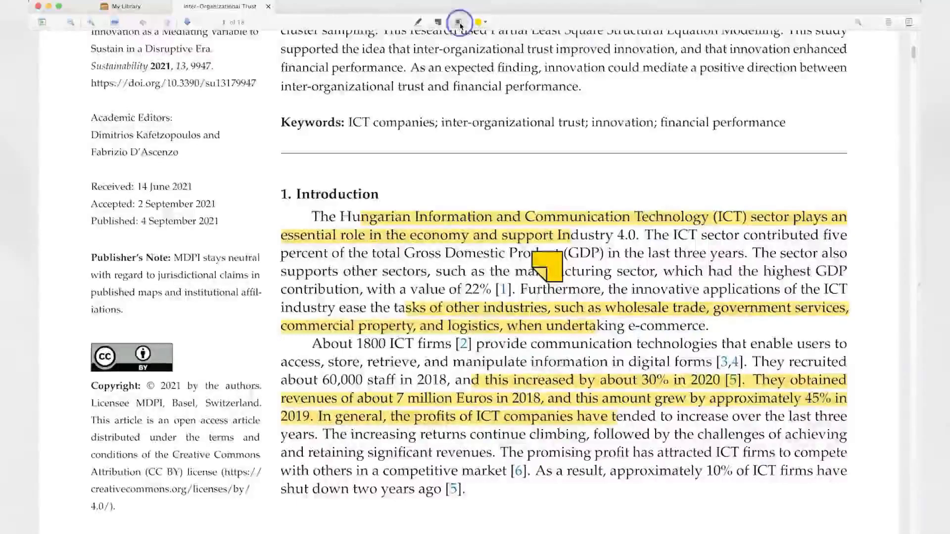
{"action": "left_click_drag", "start_coordinate": [436, 456], "coordinate": [807, 508]}
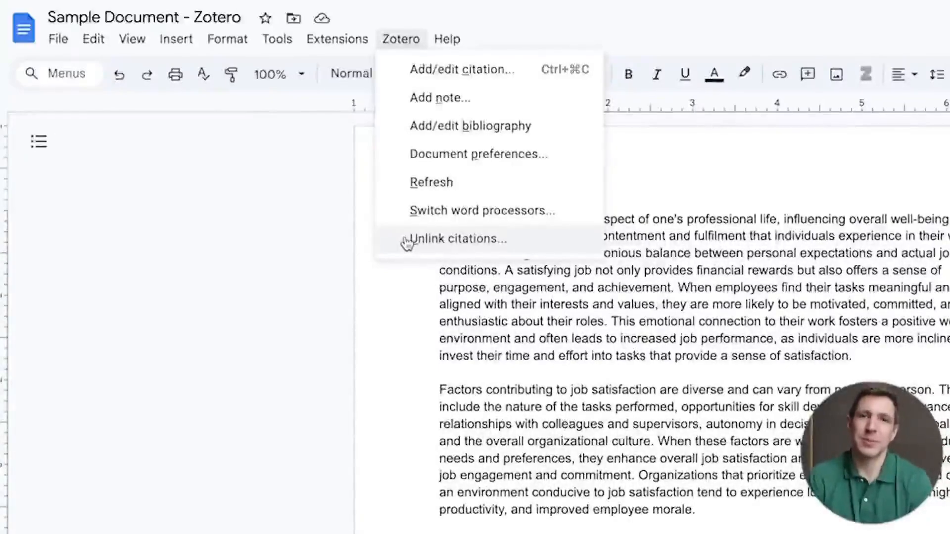
In the Google Docs sample document, start a Zotero citation after "conditions" and accept Elsevier - Harvard (with titles) as the citation style
{"action": "left_click", "coordinate": [677, 250]}
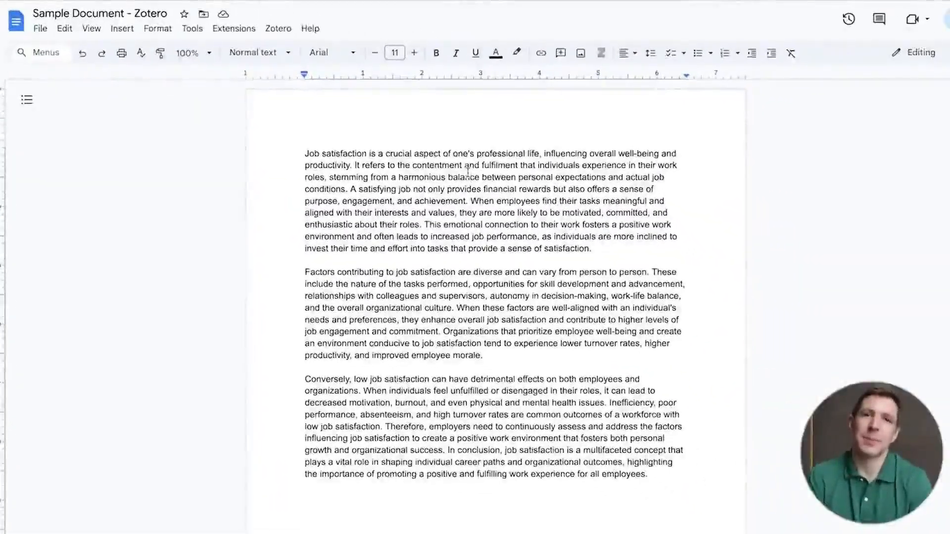
{"action": "left_click", "coordinate": [346, 189]}
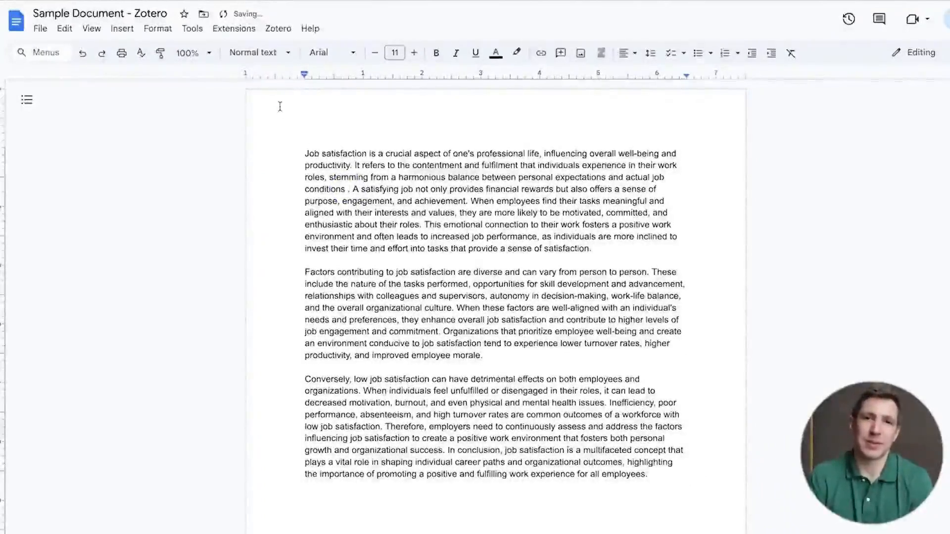
{"action": "left_click", "coordinate": [278, 28]}
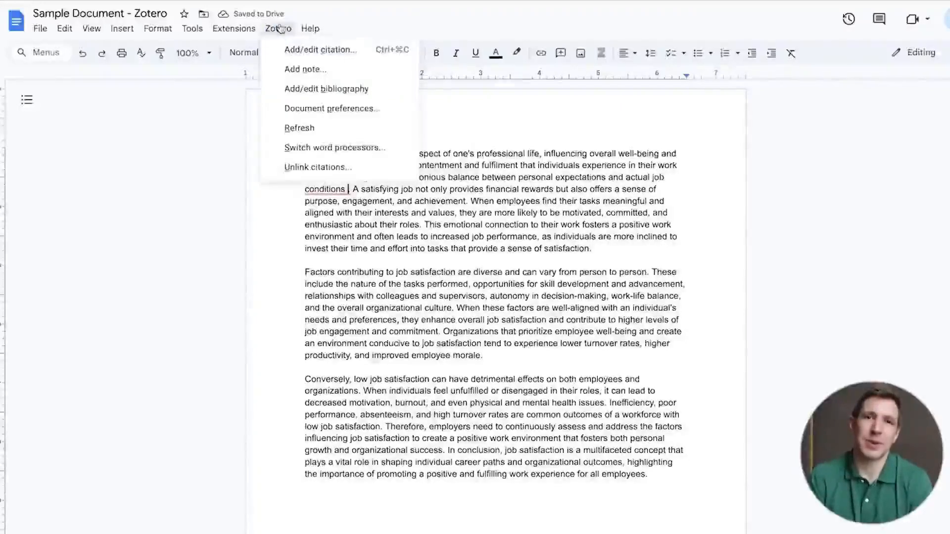
{"action": "left_click", "coordinate": [290, 49]}
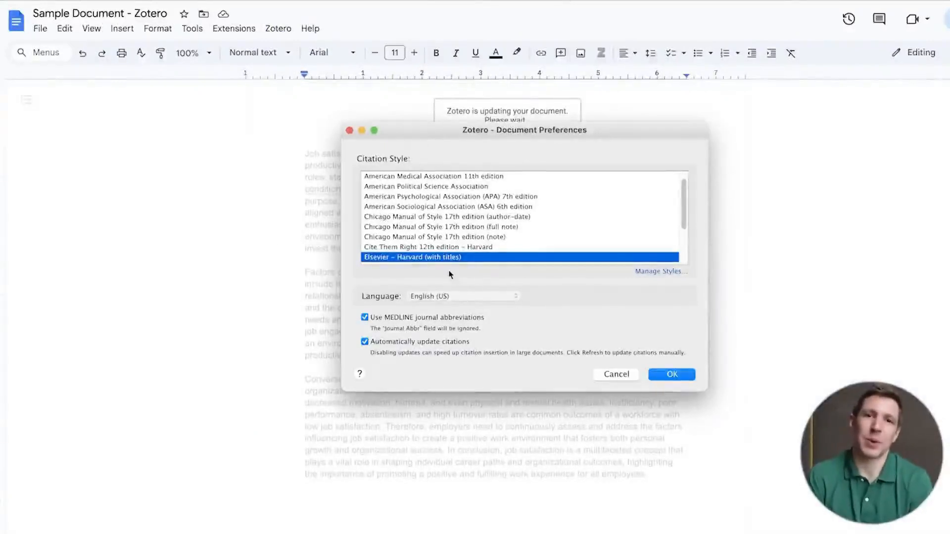
{"action": "left_click", "coordinate": [684, 381]}
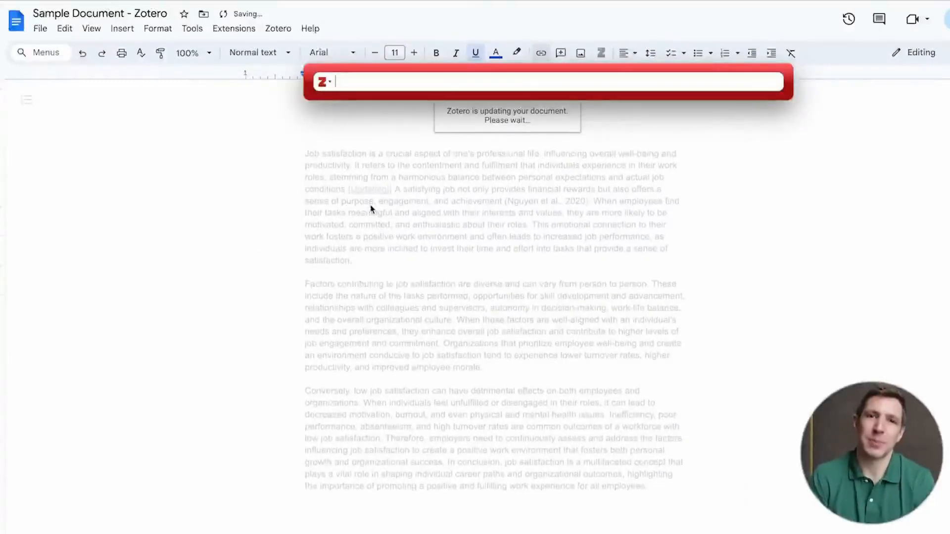
Search for "locke" and insert "What is job satisfaction?" (Locke, 1969) as the citation after "conditions"
{"action": "type", "text": "locke"}
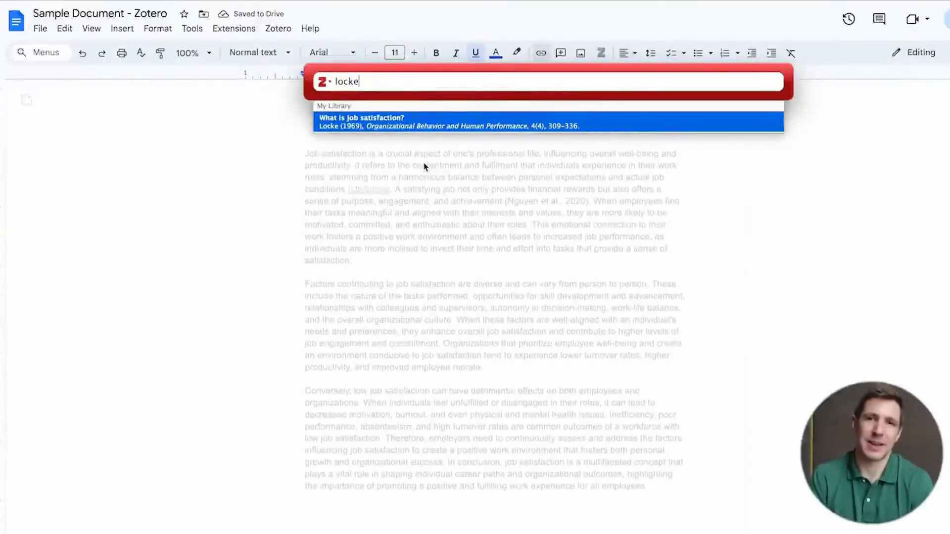
{"action": "key", "text": "Return"}
{"action": "key", "text": "Return"}
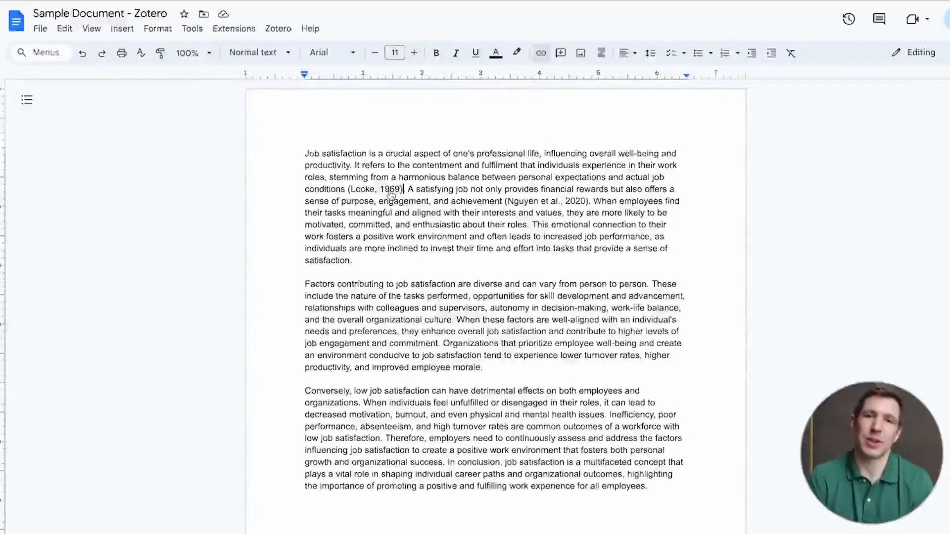
Add the Yue et al. (2022) and Zhao et al. (2022) articles to the Locke citation, and reopen that citation for editing with Zotero
{"action": "key", "text": "ctrl+alt+c"}
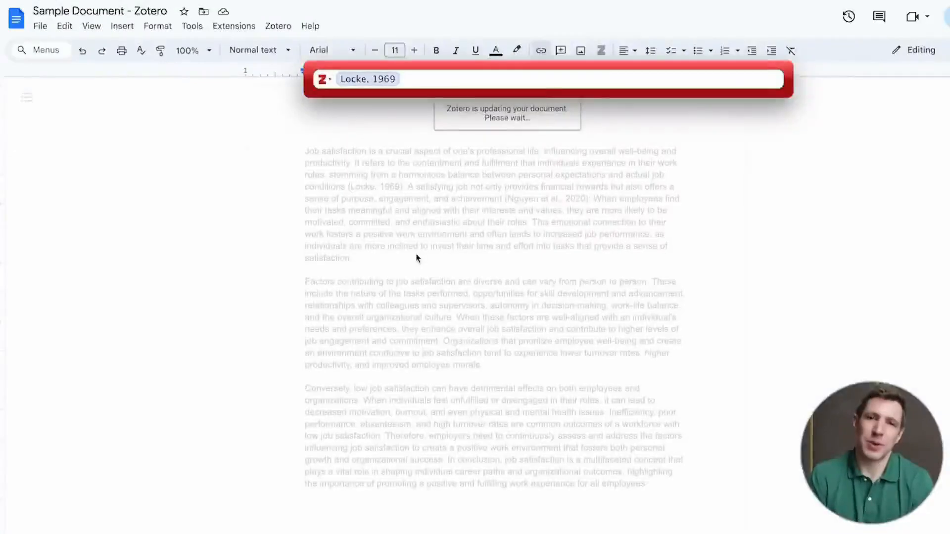
{"action": "type", "text": "yue"}
{"action": "key", "text": "Return"}
{"action": "type", "text": "zhao"}
{"action": "key", "text": "Return"}
{"action": "key", "text": "Return"}
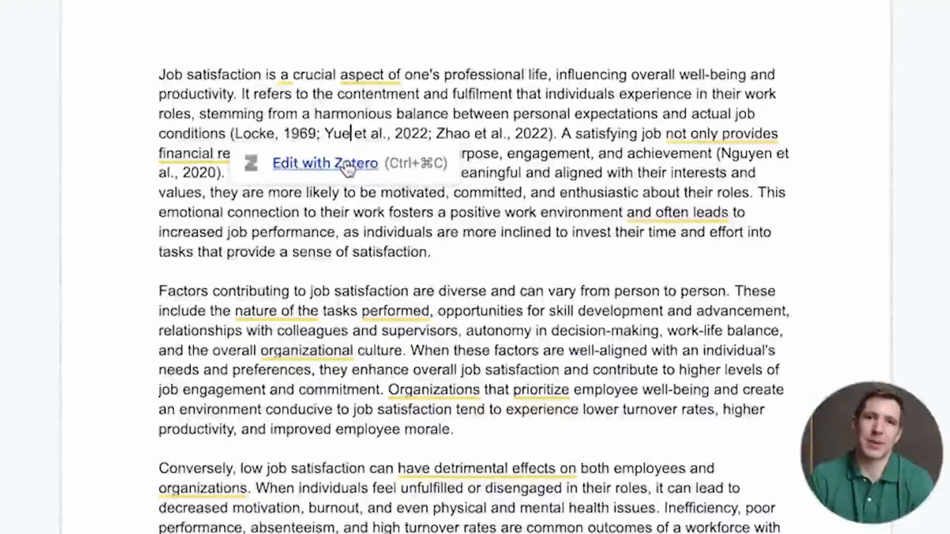
{"action": "left_click", "coordinate": [347, 168]}
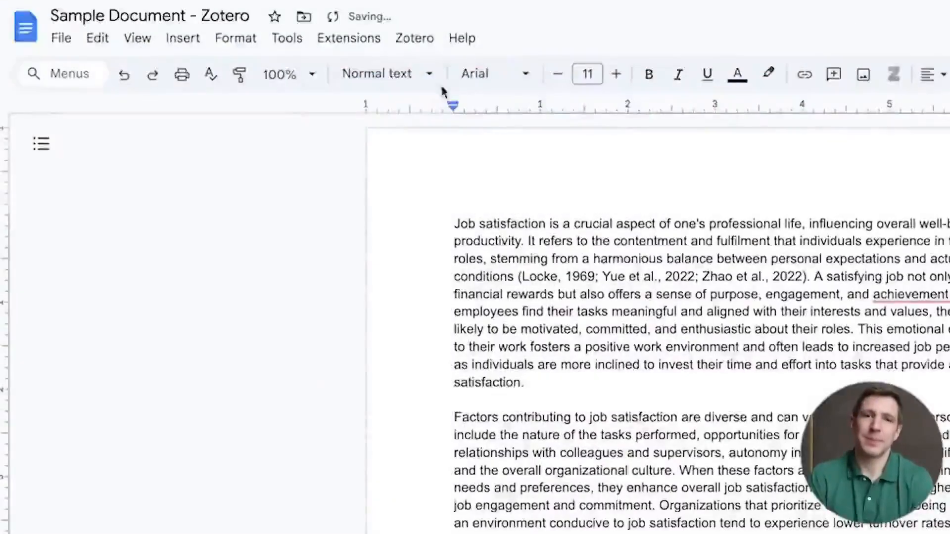
Insert the Nguyen et al. article "Impact of corporate social responsibility…" as the citation after "achievement", choosing it in Zotero's Classic View
{"action": "left_click", "coordinate": [414, 38]}
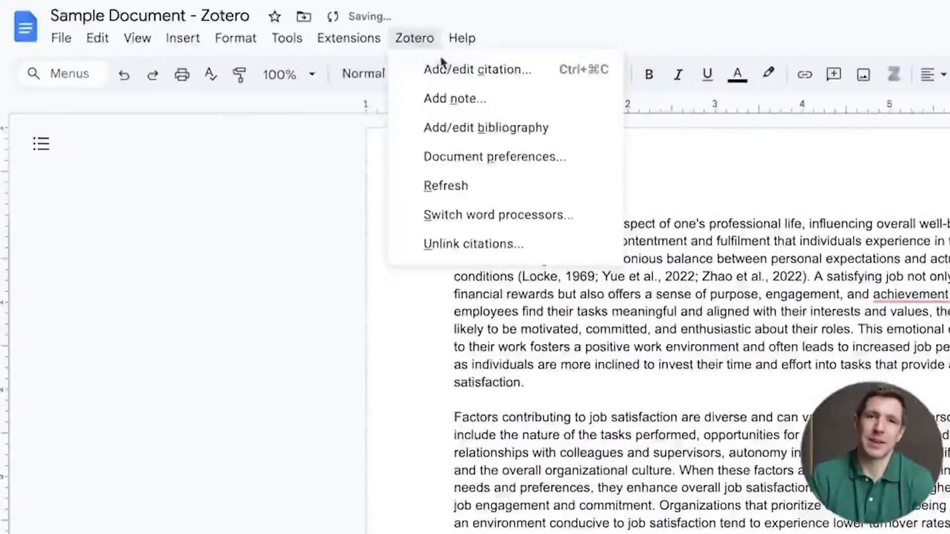
{"action": "left_click", "coordinate": [441, 66]}
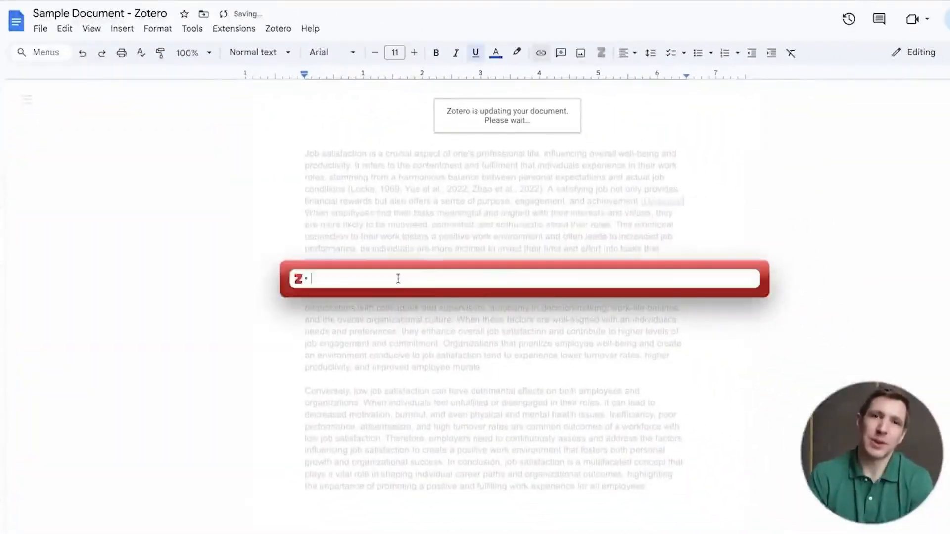
{"action": "left_click", "coordinate": [303, 280]}
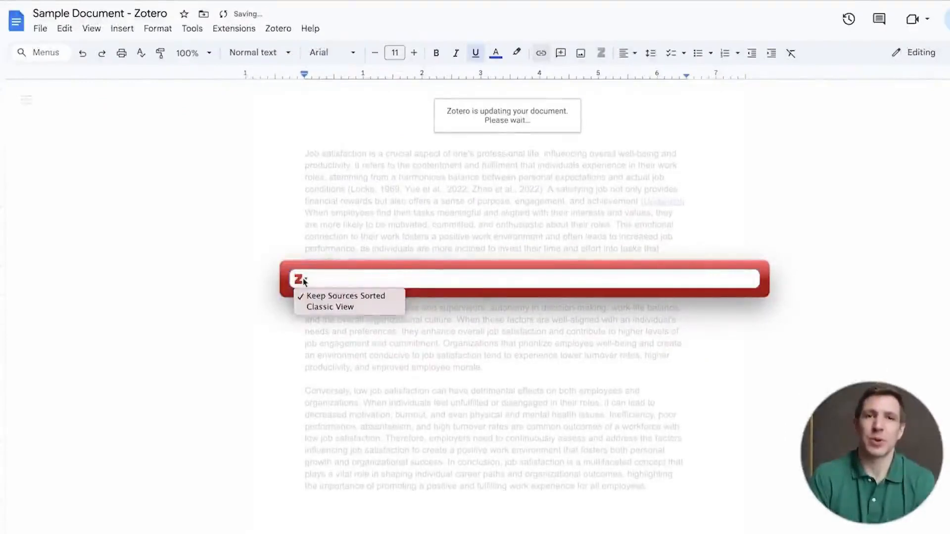
{"action": "left_click", "coordinate": [309, 308]}
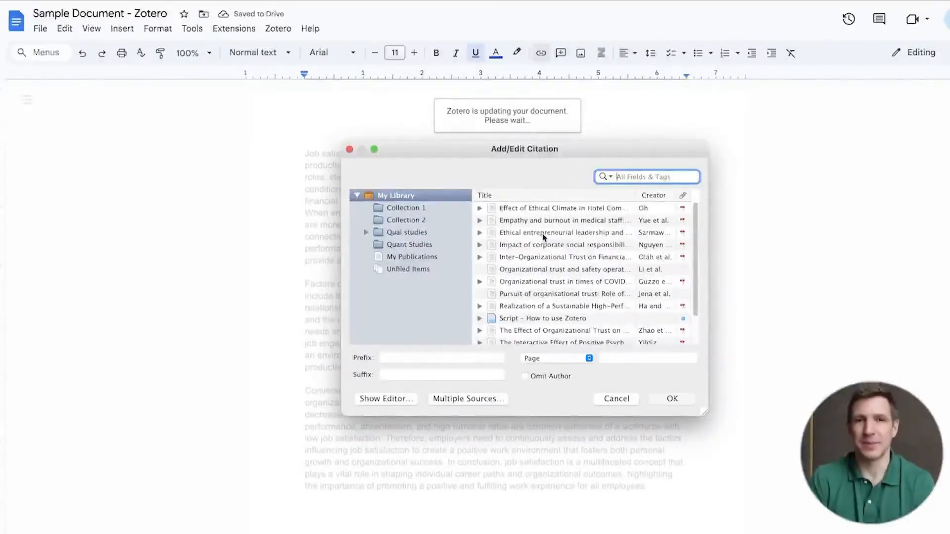
{"action": "left_click", "coordinate": [542, 233]}
{"action": "left_click", "coordinate": [542, 246]}
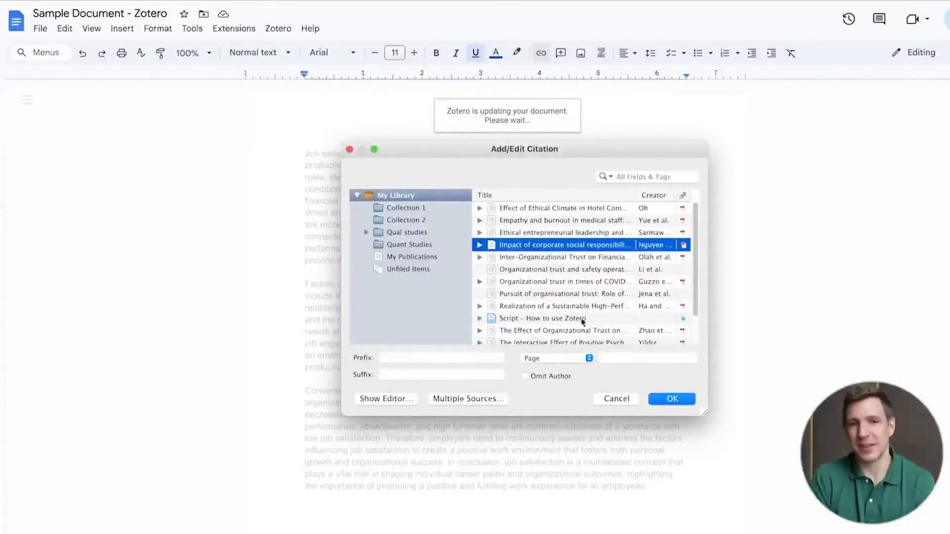
{"action": "left_click", "coordinate": [663, 399]}
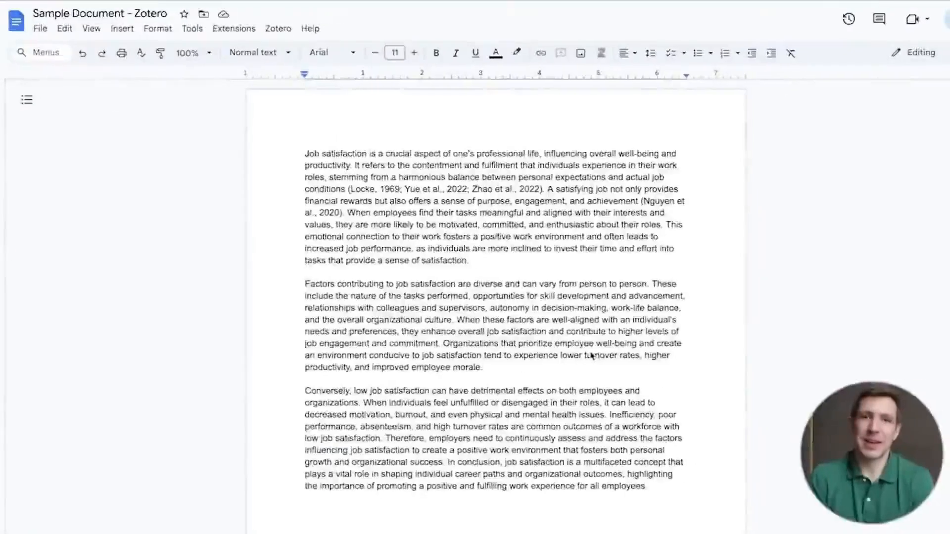
Add the heading "References" on the page after the body text and insert the Zotero bibliography below it
{"action": "left_click", "coordinate": [426, 331]}
{"action": "type", "text": "Re"}
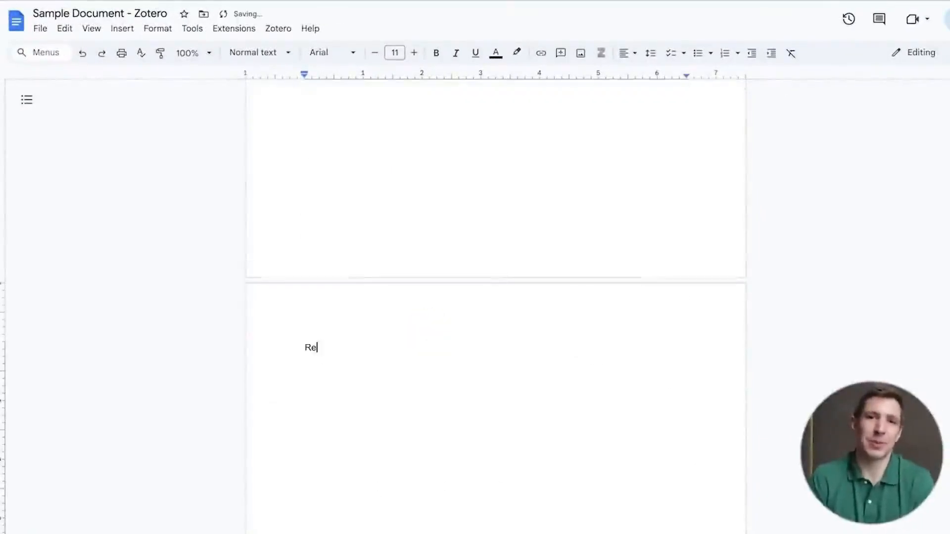
{"action": "type", "text": "ferences"}
{"action": "key", "text": "Return"}
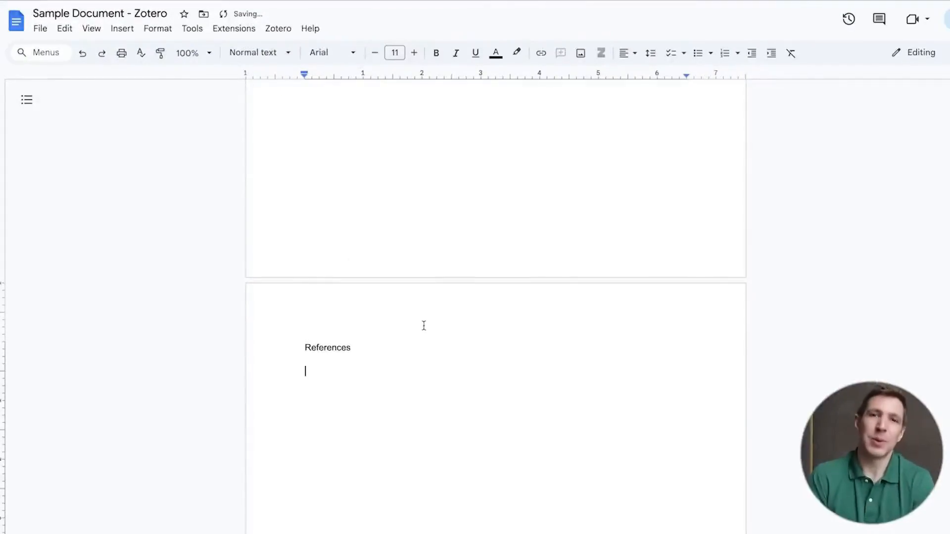
{"action": "left_click", "coordinate": [277, 30]}
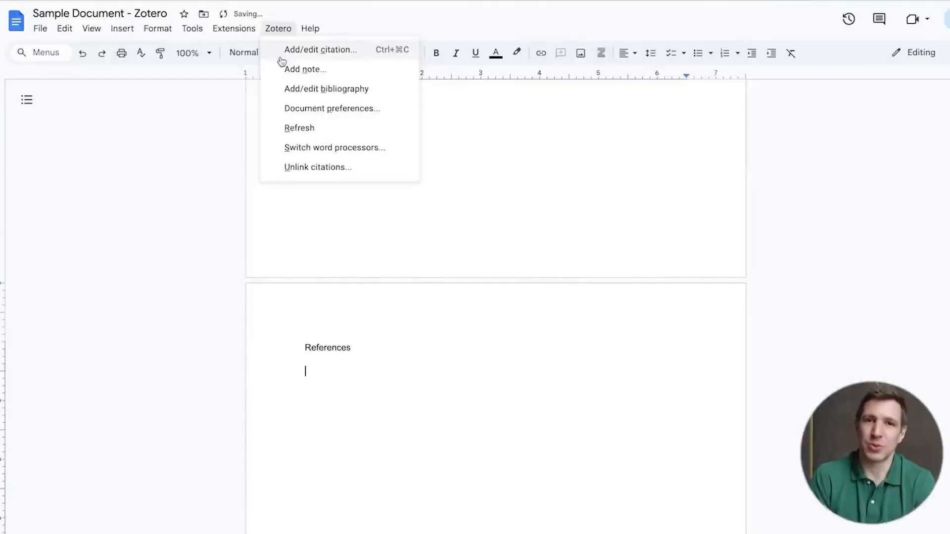
{"action": "left_click", "coordinate": [287, 90]}
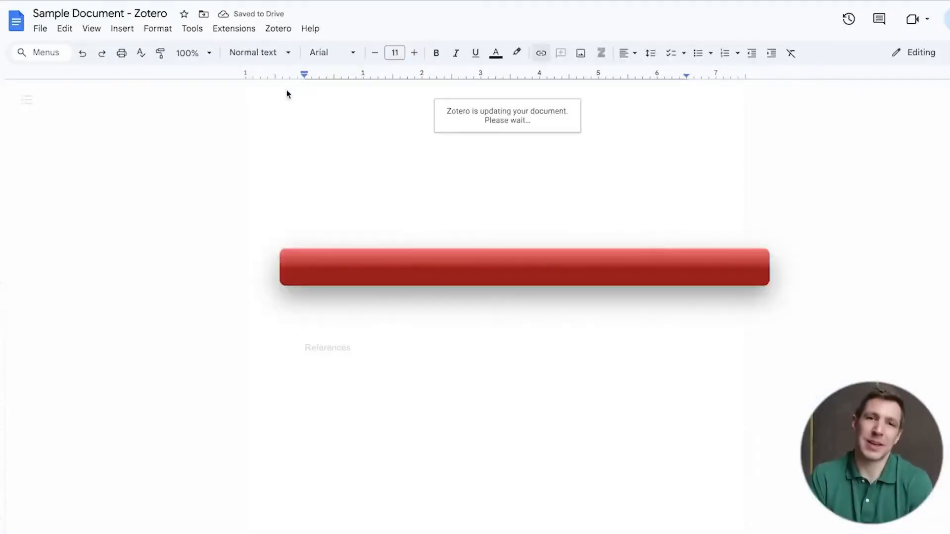
{"action": "scroll", "coordinate": [297, 125], "scroll_direction": "down", "scroll_amount": 4}
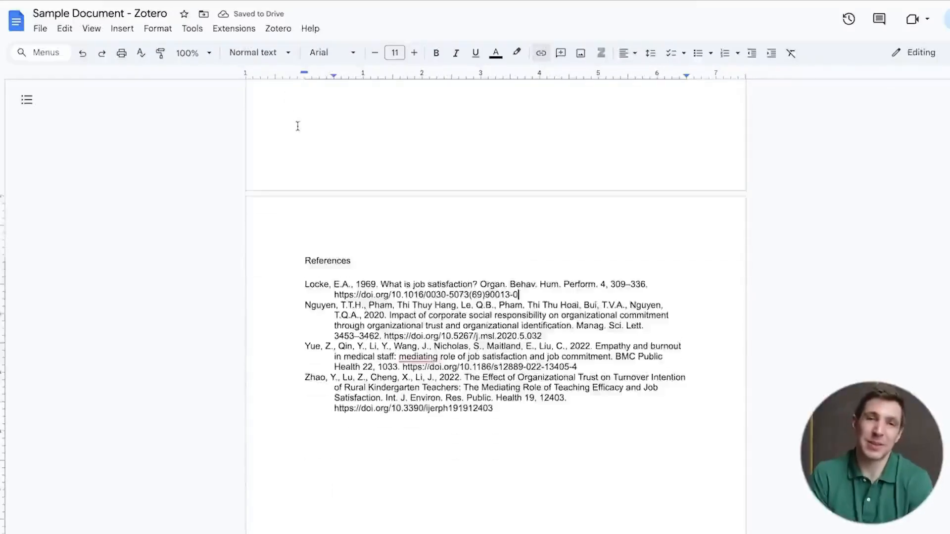
Set the line spacing of all the bibliography entries under References to Double
{"action": "left_click", "coordinate": [344, 264]}
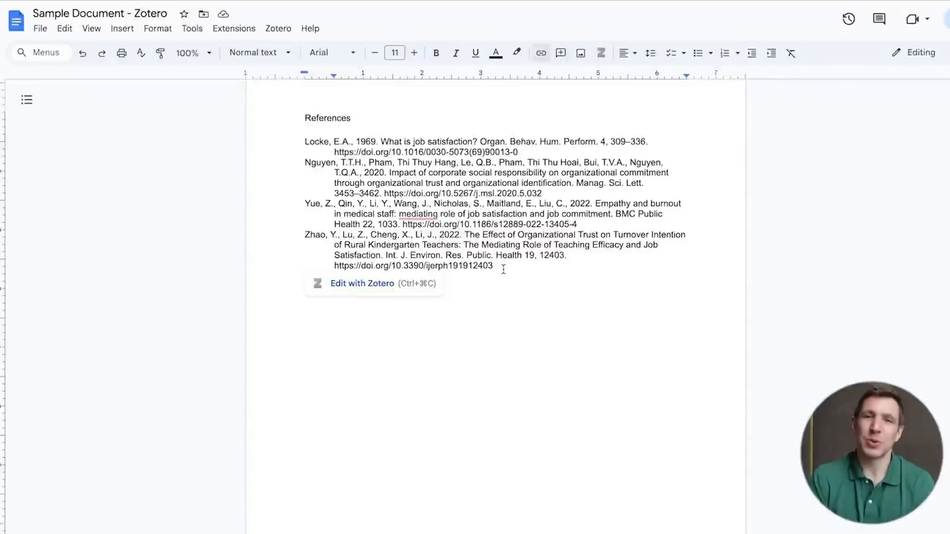
{"action": "left_click_drag", "start_coordinate": [503, 270], "coordinate": [281, 142]}
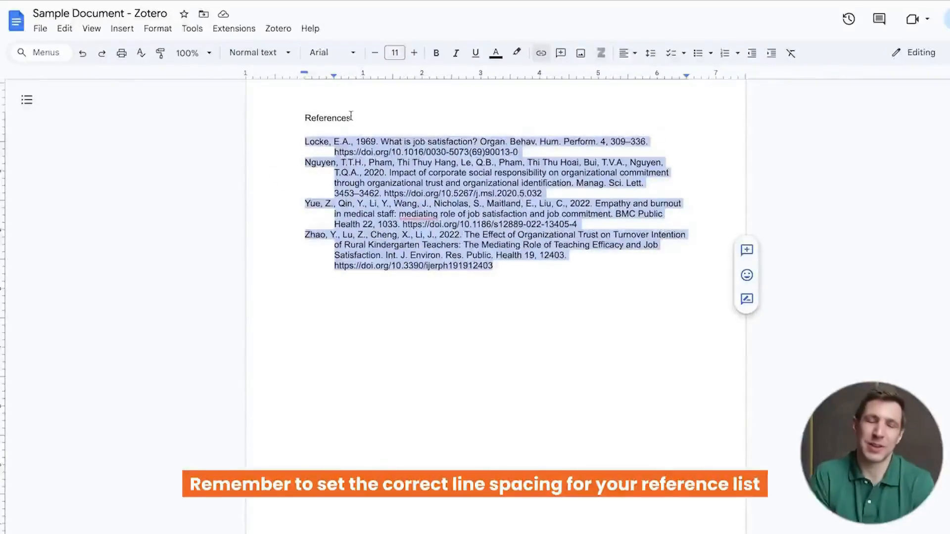
{"action": "left_click", "coordinate": [654, 52]}
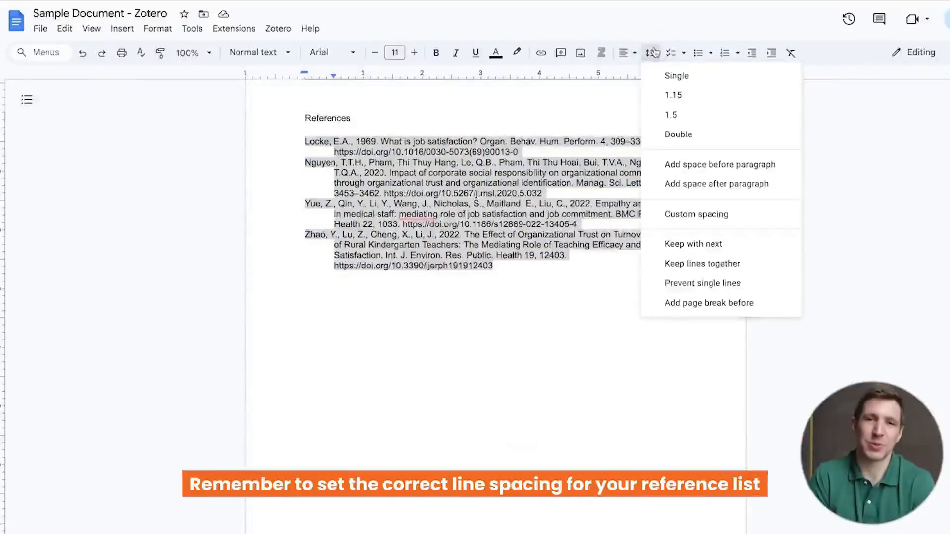
{"action": "left_click", "coordinate": [671, 140]}
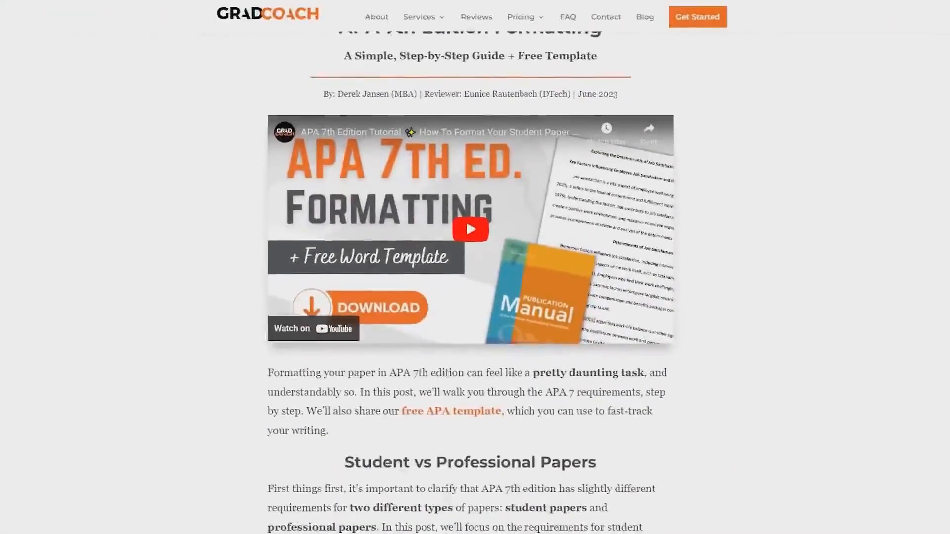
{"action": "scroll", "coordinate": [470, 282], "scroll_direction": "down", "scroll_amount": 2}
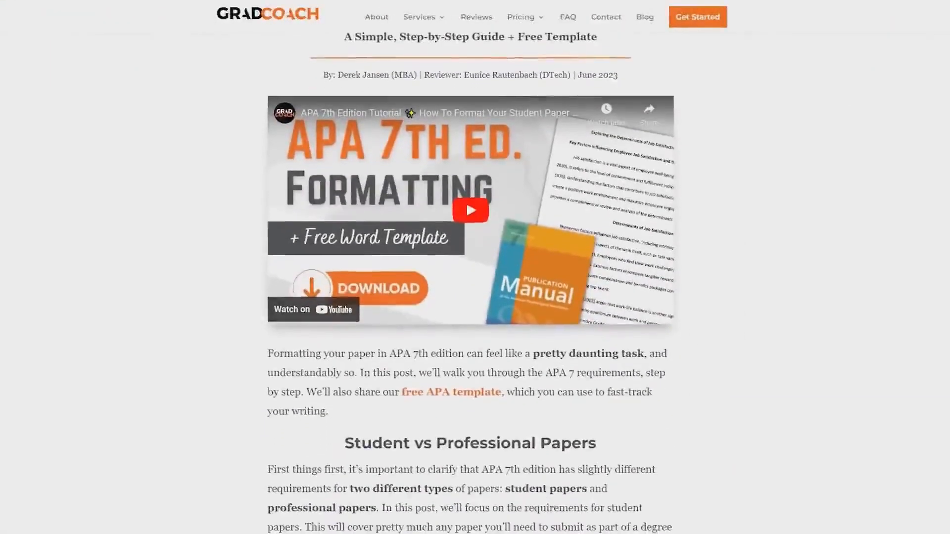
{"action": "scroll", "coordinate": [470, 282], "scroll_direction": "down", "scroll_amount": 2}
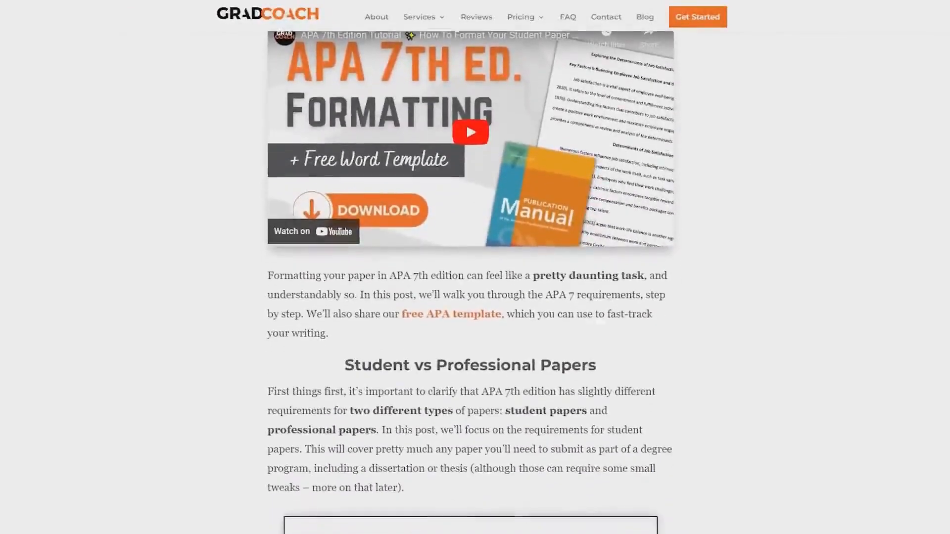
{"action": "scroll", "coordinate": [470, 282], "scroll_direction": "down", "scroll_amount": 2}
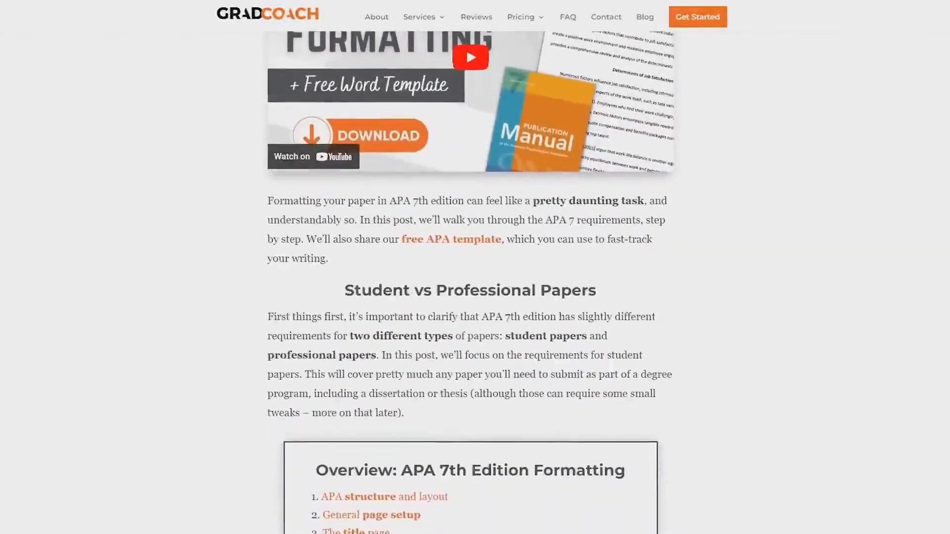
{"action": "scroll", "coordinate": [470, 282], "scroll_direction": "down", "scroll_amount": 2}
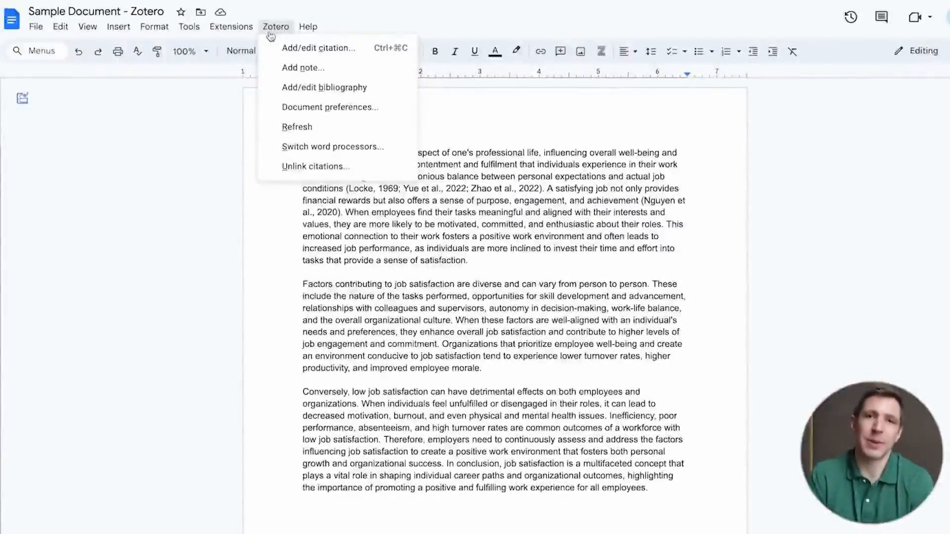
Change the document's Zotero citation style to American Psychological Association (APA) 7th edition
{"action": "left_click", "coordinate": [289, 108]}
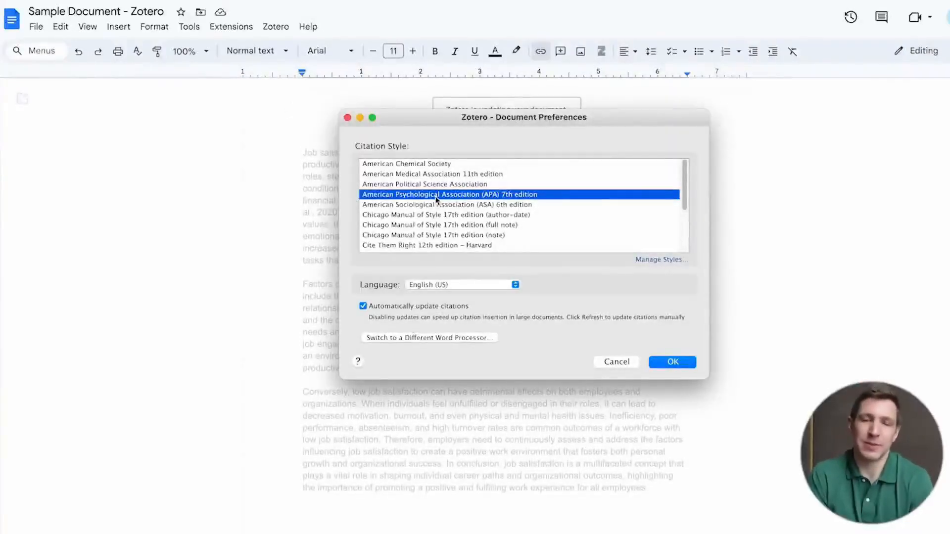
{"action": "scroll", "coordinate": [437, 199], "scroll_direction": "down", "scroll_amount": 5}
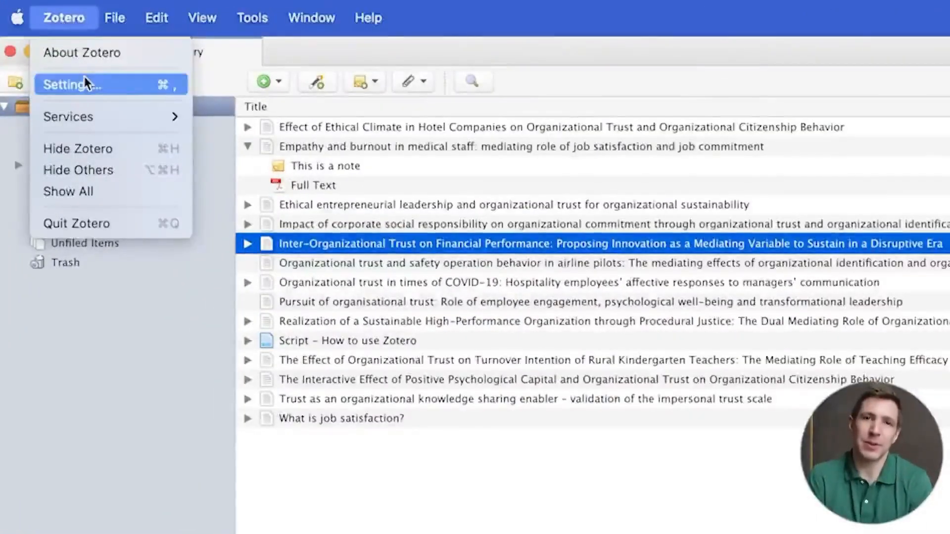
In the Zotero desktop app's Cite settings, browse the additional styles in the Style Repository, preview "Accreditation and Quality Assurance", and close the repository
{"action": "left_click", "coordinate": [86, 84]}
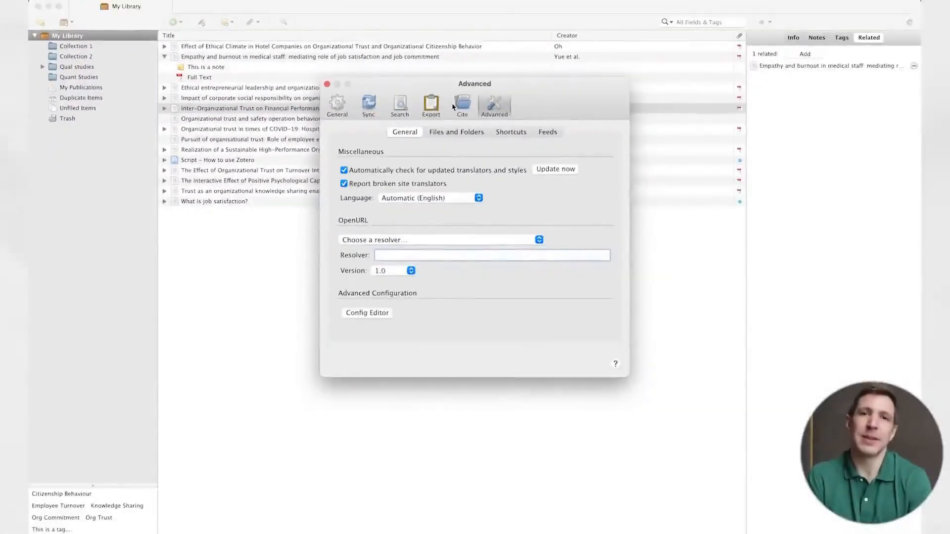
{"action": "left_click", "coordinate": [454, 107]}
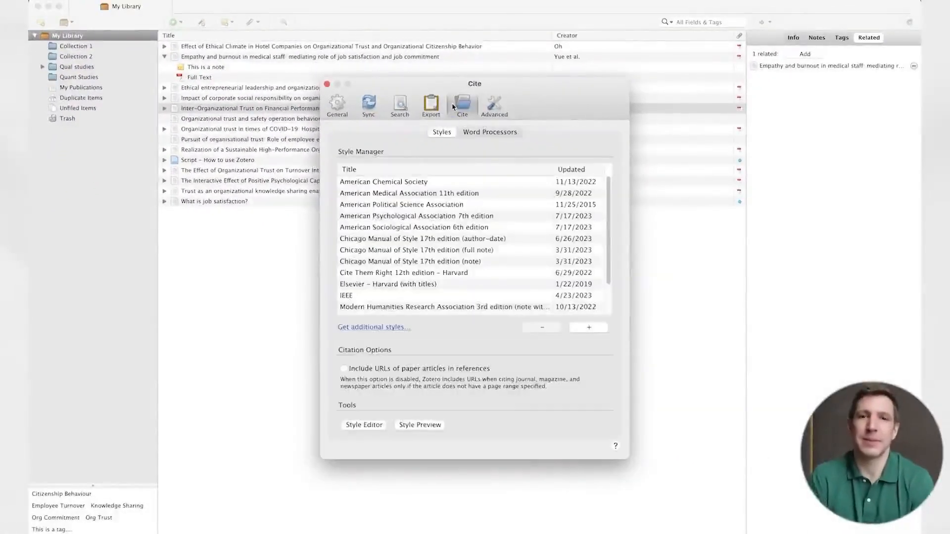
{"action": "left_click", "coordinate": [372, 330]}
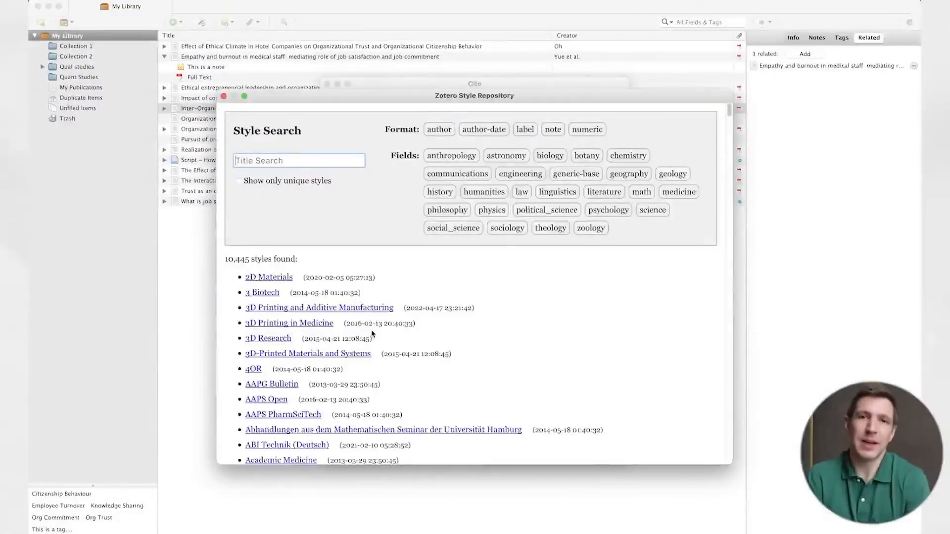
{"action": "scroll", "coordinate": [372, 334], "scroll_direction": "down", "scroll_amount": 5}
{"action": "scroll", "coordinate": [372, 334], "scroll_direction": "down", "scroll_amount": 3}
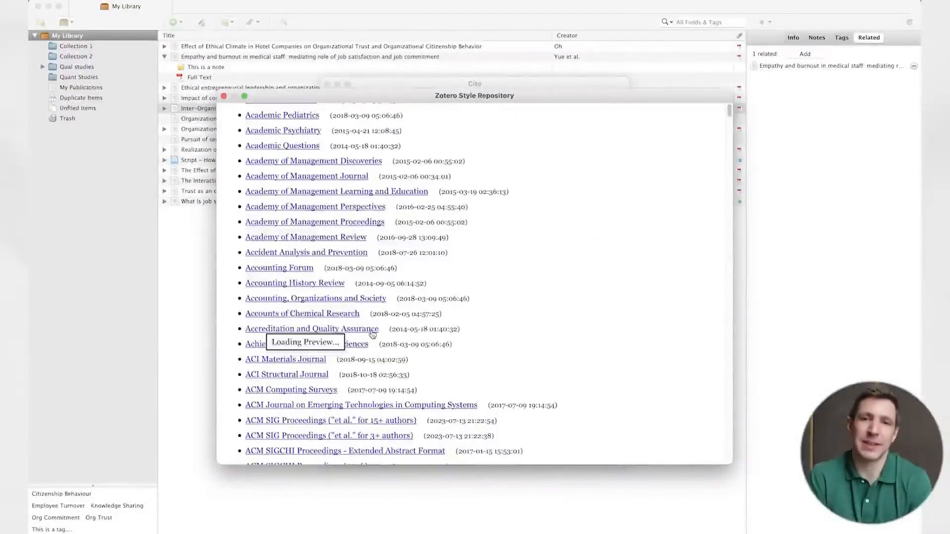
{"action": "mouse_move", "coordinate": [372, 330]}
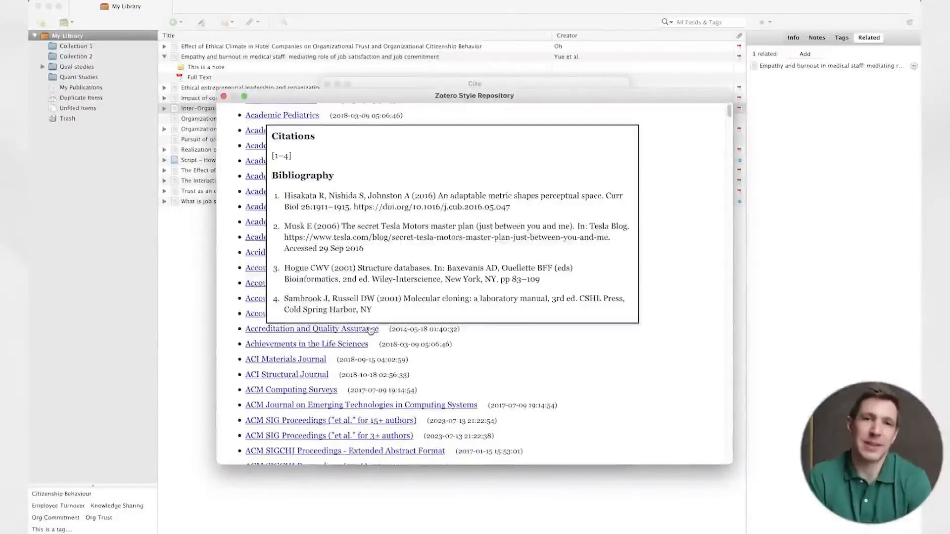
{"action": "left_click", "coordinate": [224, 96]}
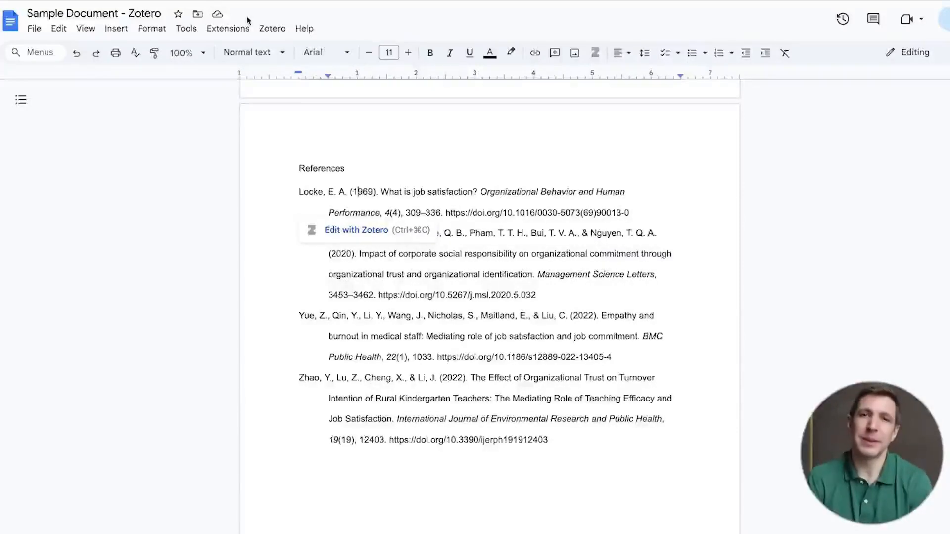
Unlink the Zotero citations from the Google Docs sample document and accept the removal of the field codes
{"action": "left_click", "coordinate": [272, 28]}
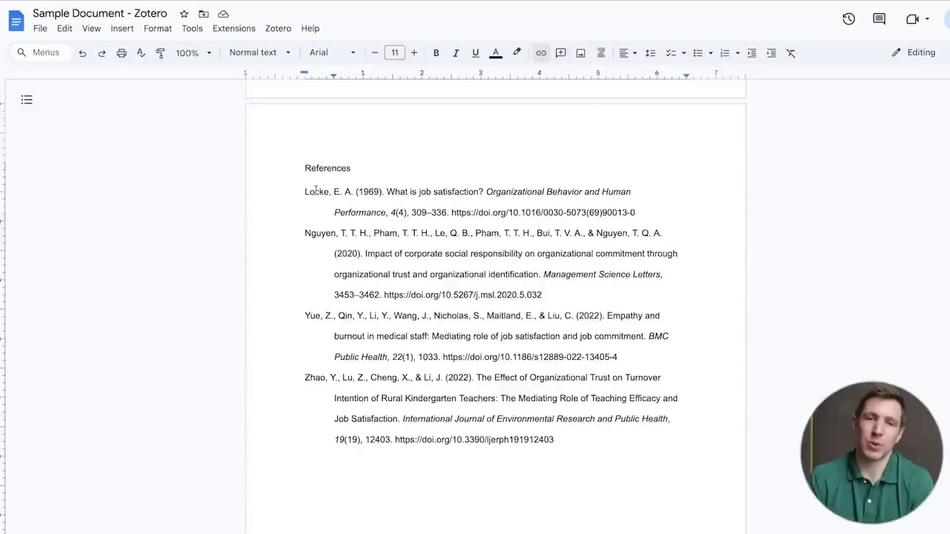
{"action": "left_click", "coordinate": [278, 29]}
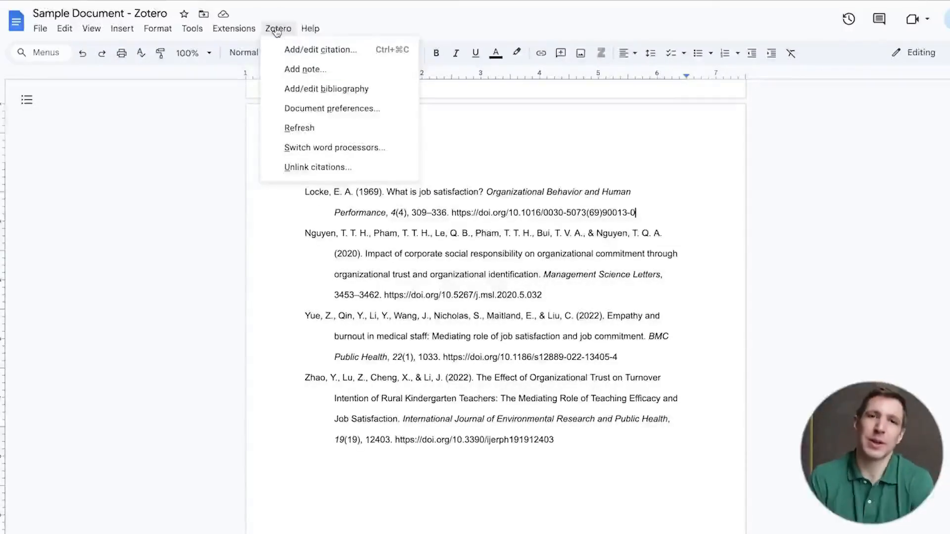
{"action": "left_click", "coordinate": [282, 173]}
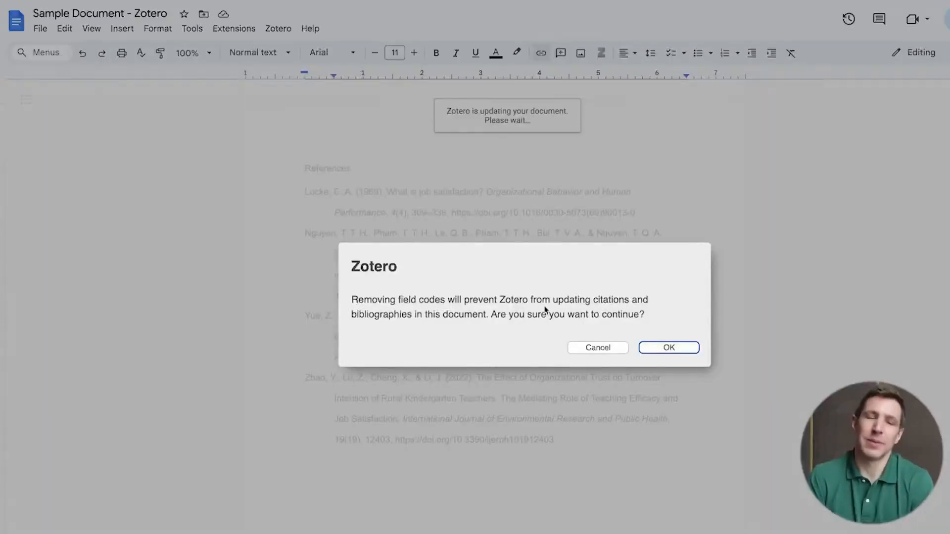
{"action": "left_click", "coordinate": [691, 347]}
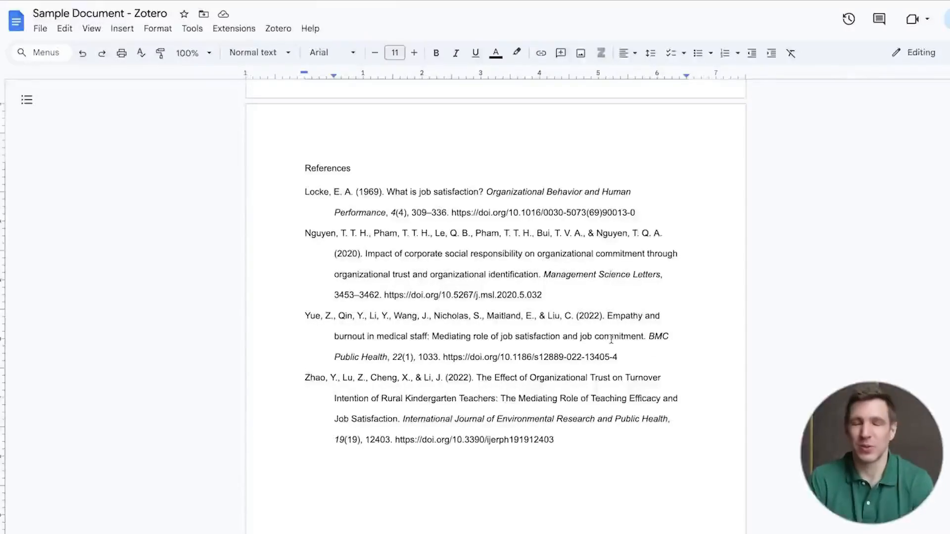
{"action": "left_click", "coordinate": [536, 379]}
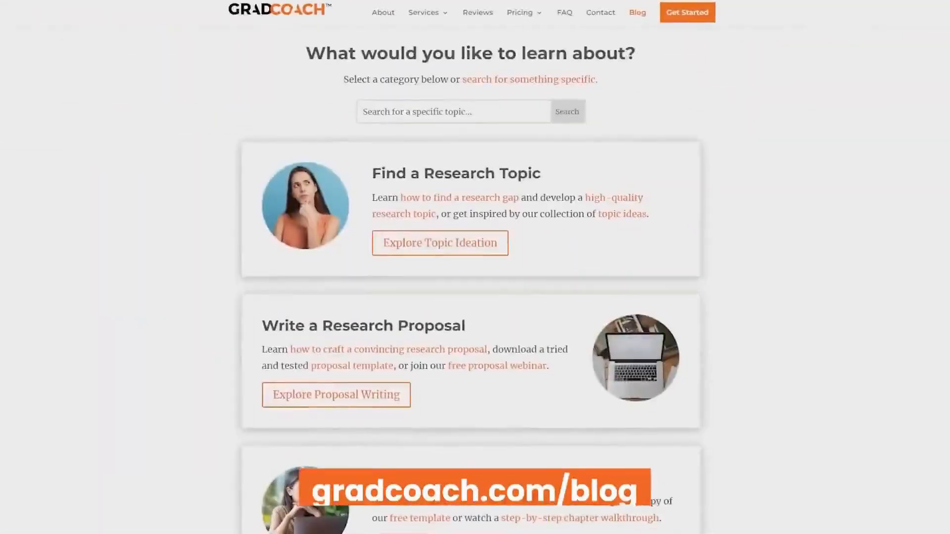
{"action": "scroll", "coordinate": [471, 277], "scroll_direction": "down", "scroll_amount": 1}
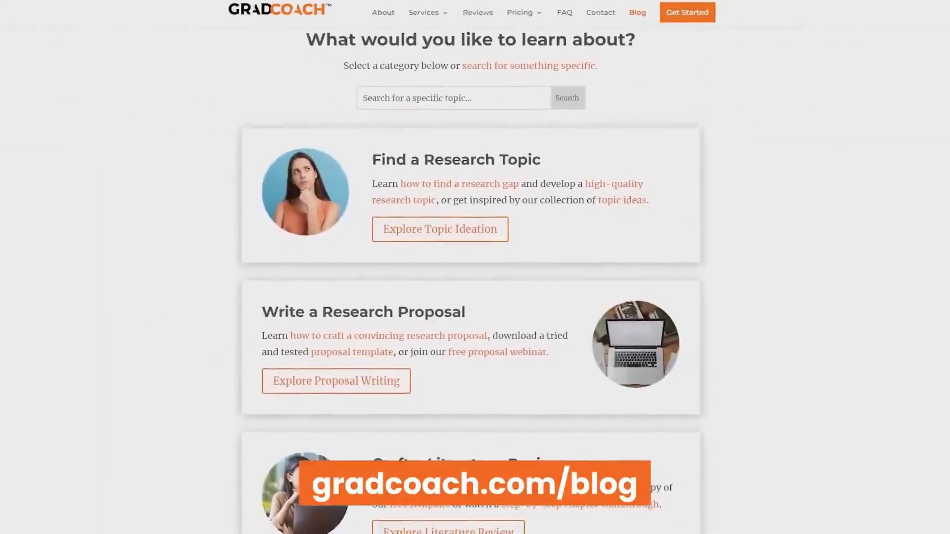
{"action": "scroll", "coordinate": [471, 277], "scroll_direction": "down", "scroll_amount": 1}
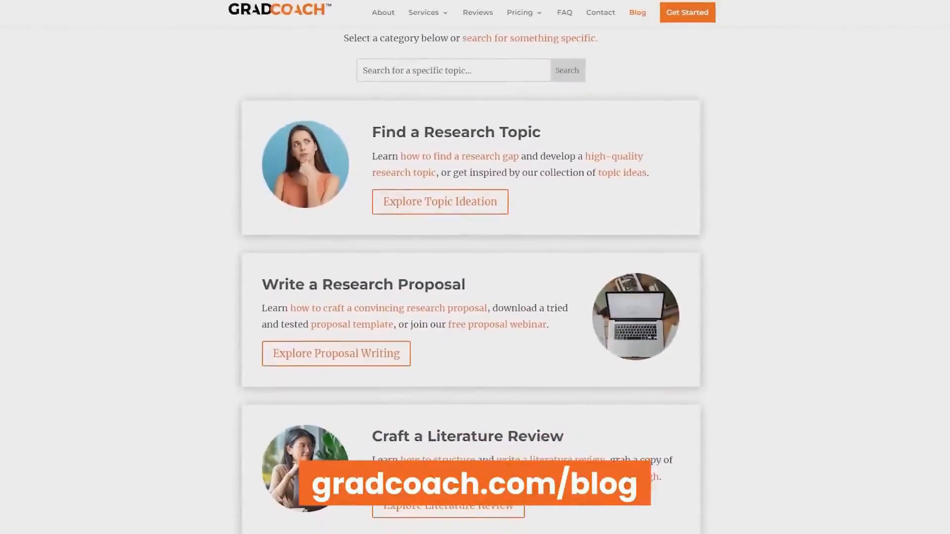